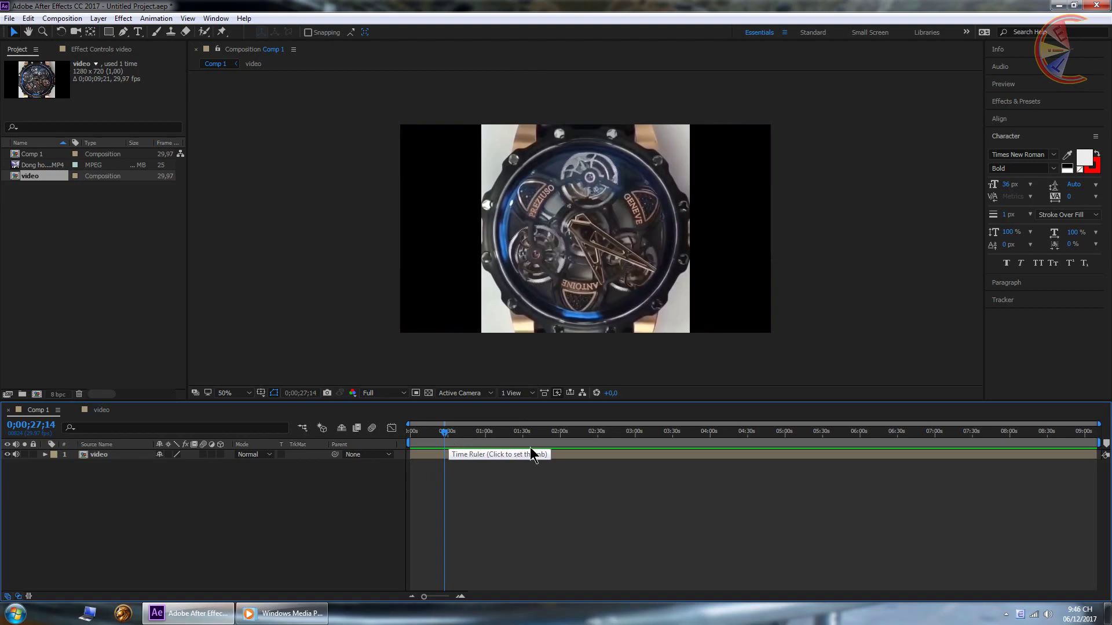
# Step: Preview the watch video in Comp 1 from about 0;00;37;02, 0;02;19;03 and 0;06;39;21
pyautogui.click(457, 440)
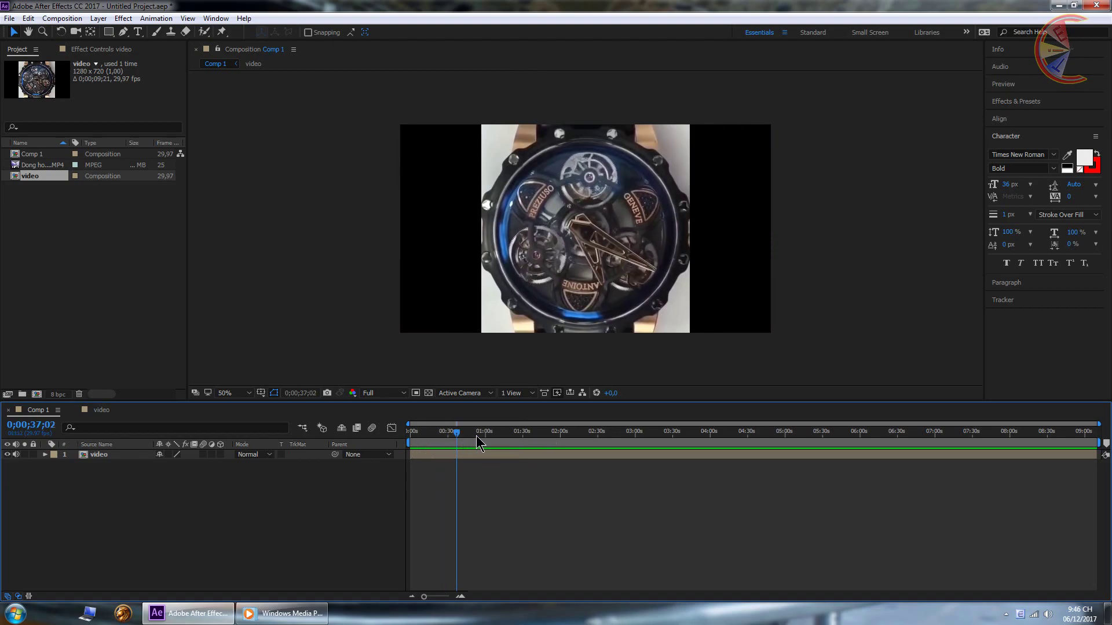
pyautogui.press('space')
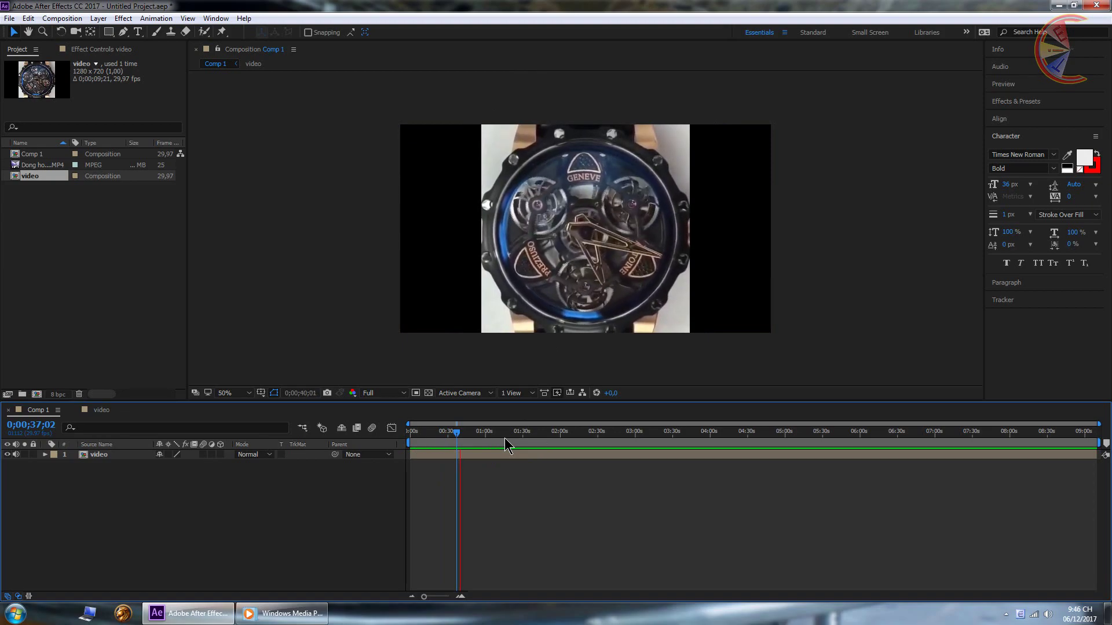
pyautogui.click(583, 437)
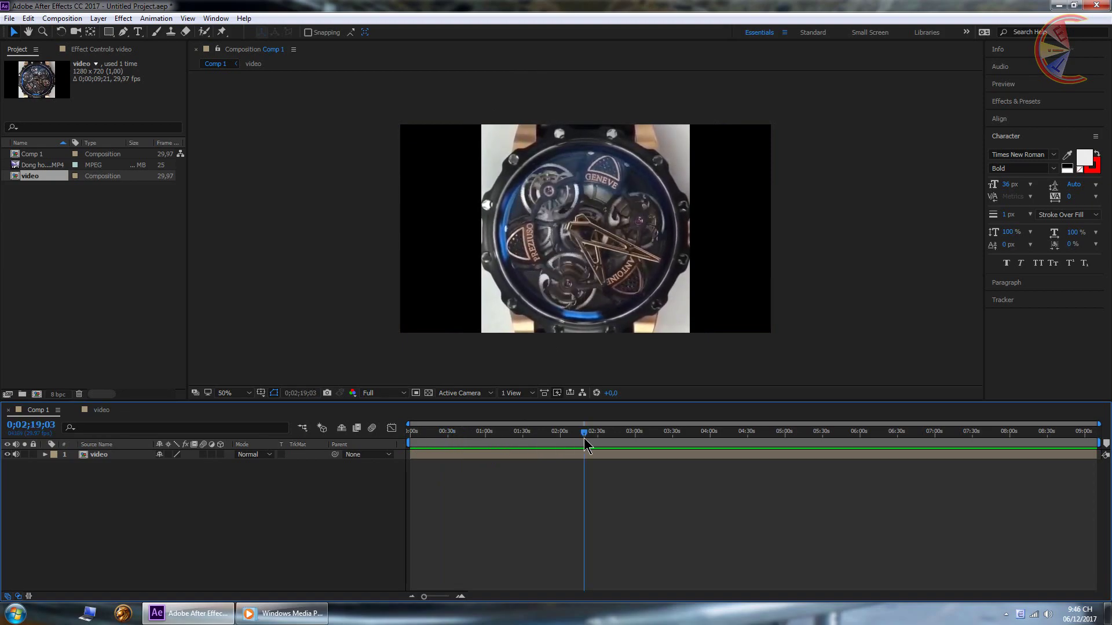
pyautogui.press('space')
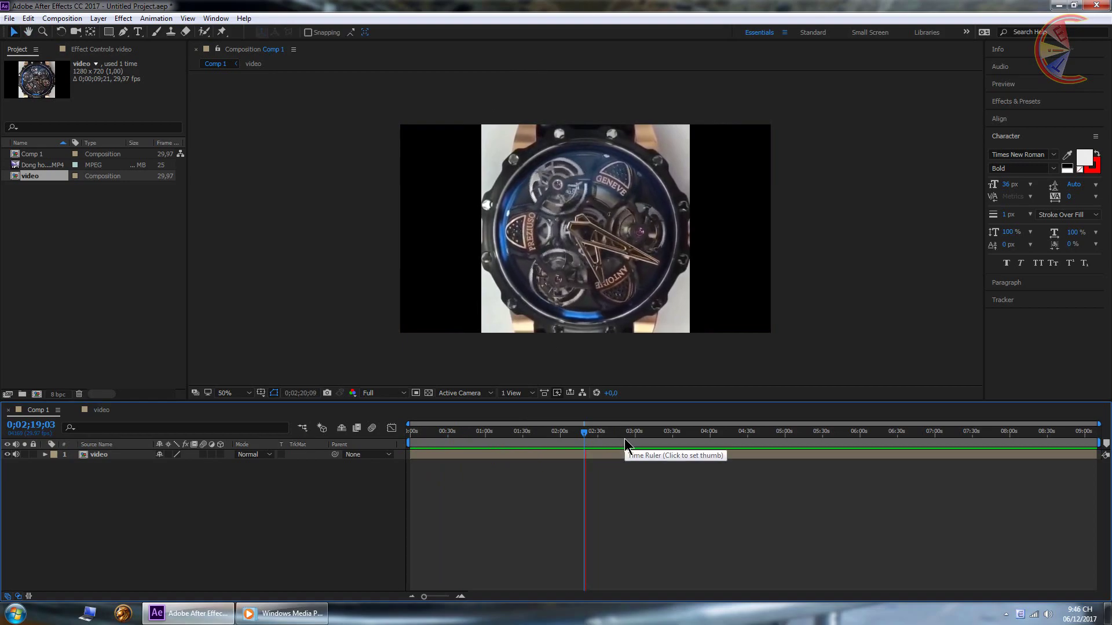
pyautogui.click(909, 432)
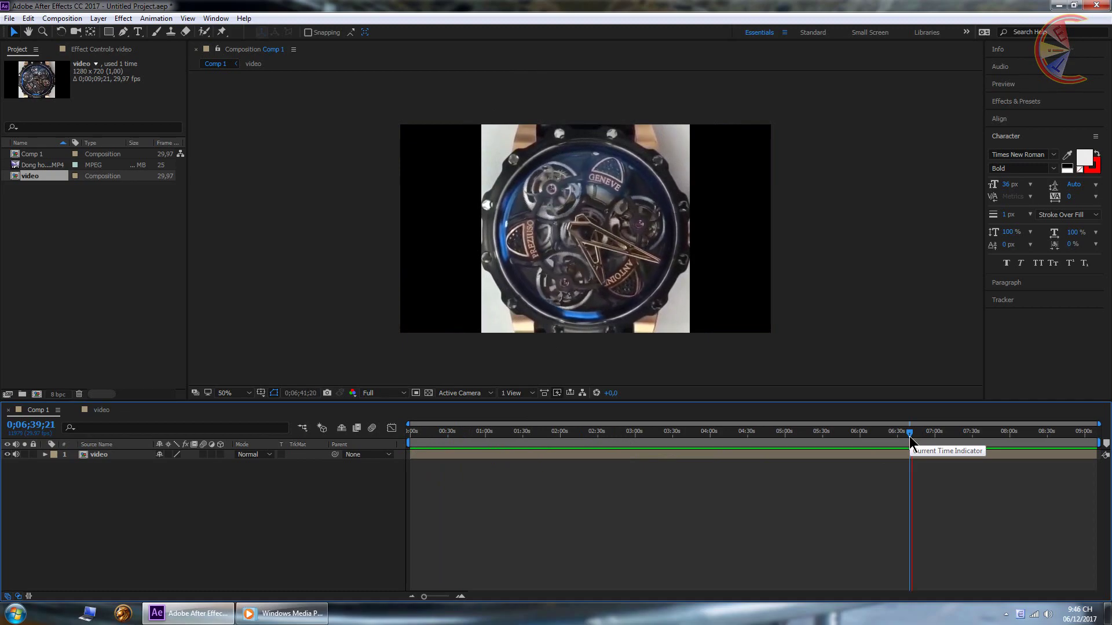
# Step: Remove the long video layer from Comp 1 and add the video composition again as a fresh layer
pyautogui.click(107, 456)
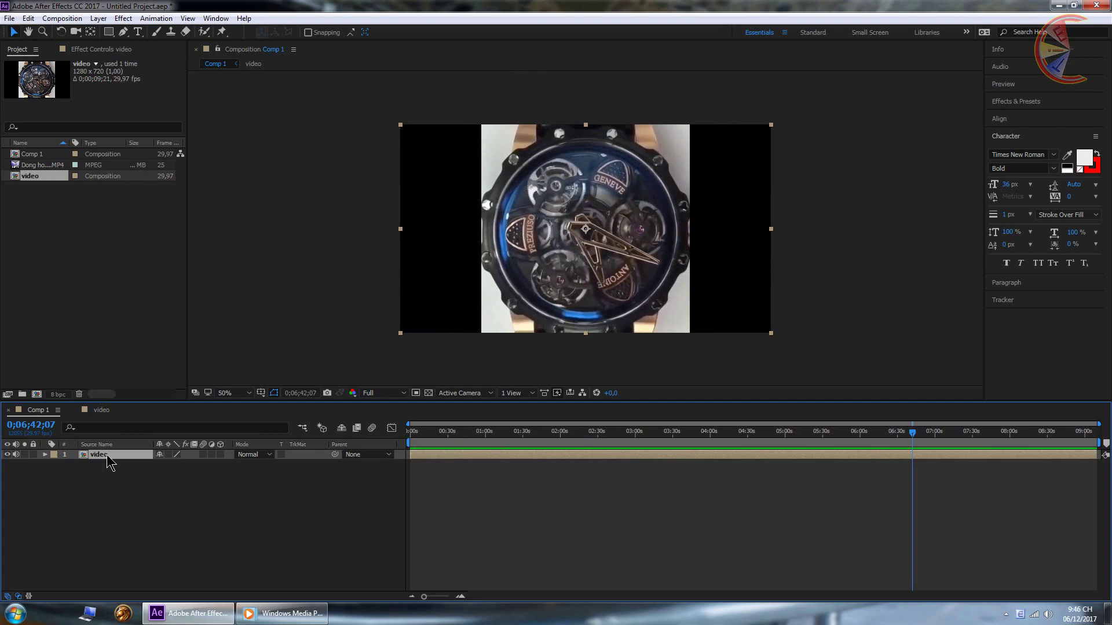
pyautogui.press('Delete')
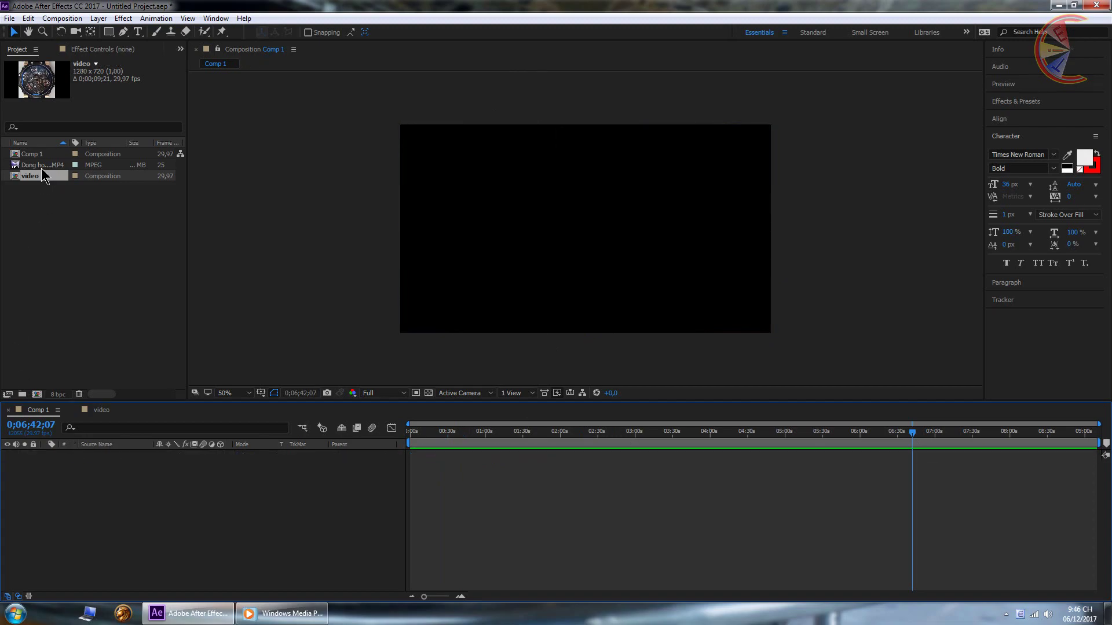
pyautogui.moveTo(33, 178); pyautogui.dragTo(96, 542)
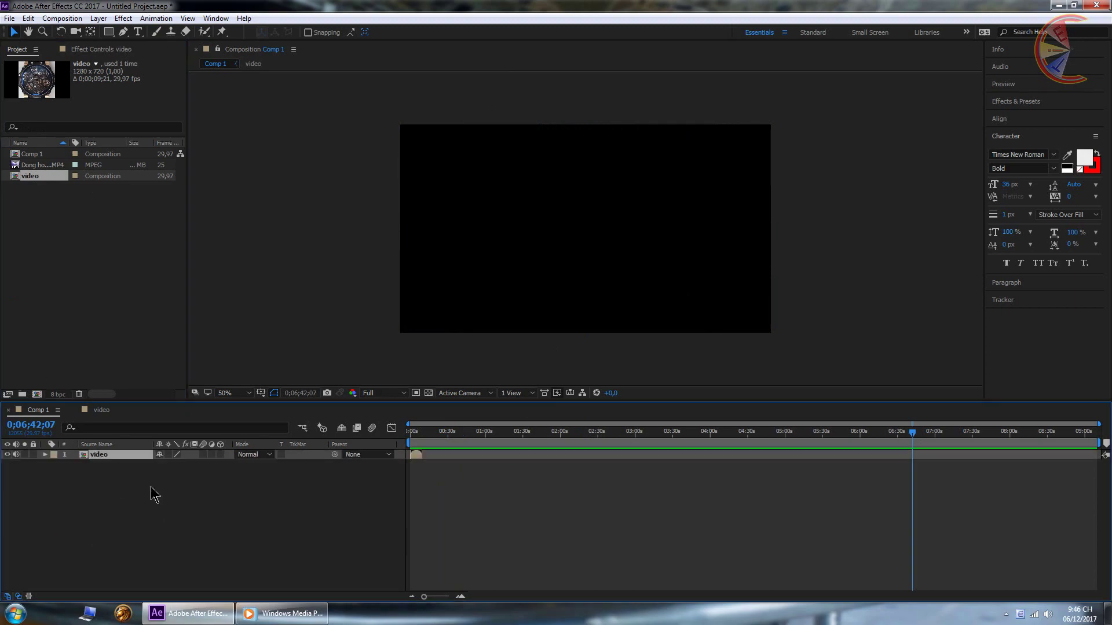
pyautogui.scroll(5, 433, 501)
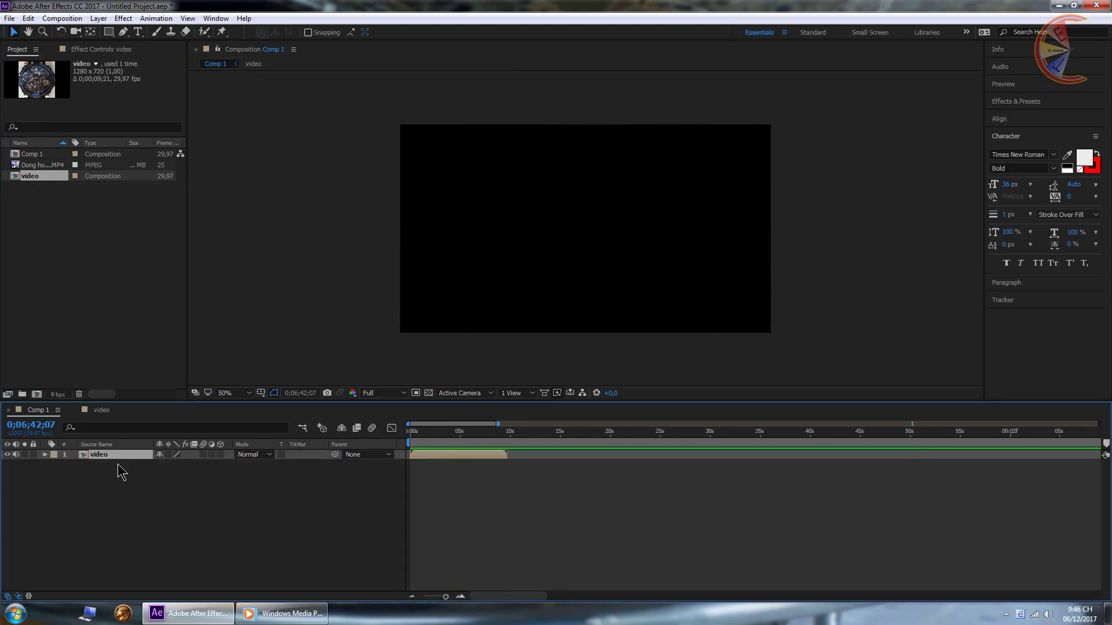
# Step: Duplicate the video layer twice and place the copies end to end on the Comp 1 timeline
pyautogui.hotkey('ctrl', 'd')
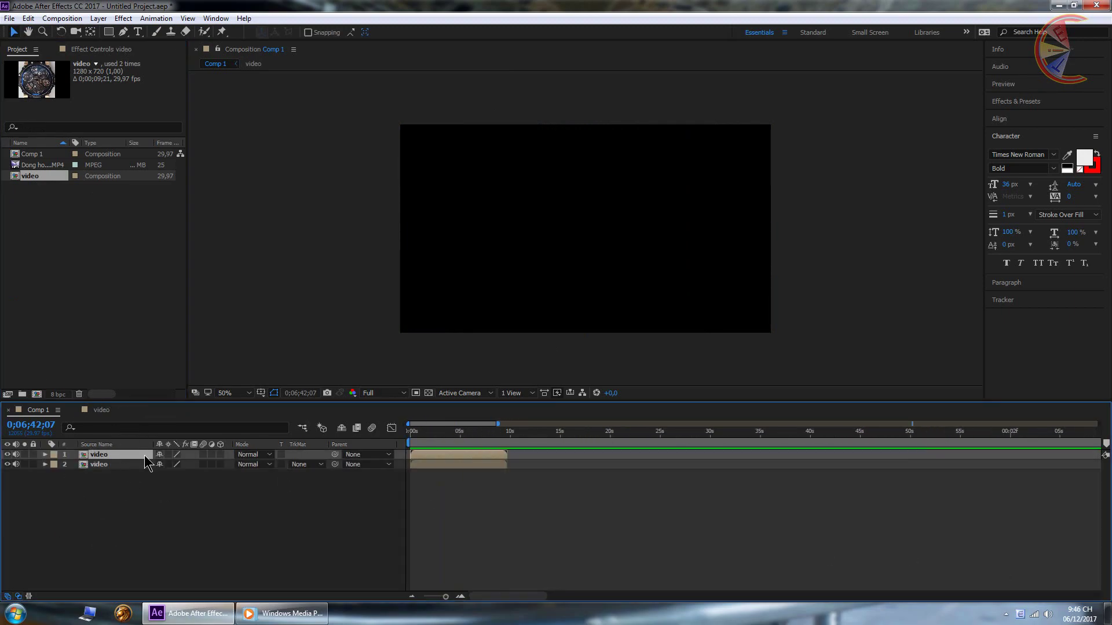
pyautogui.moveTo(429, 455); pyautogui.dragTo(626, 469)
pyautogui.hotkey('ctrl', 'd')
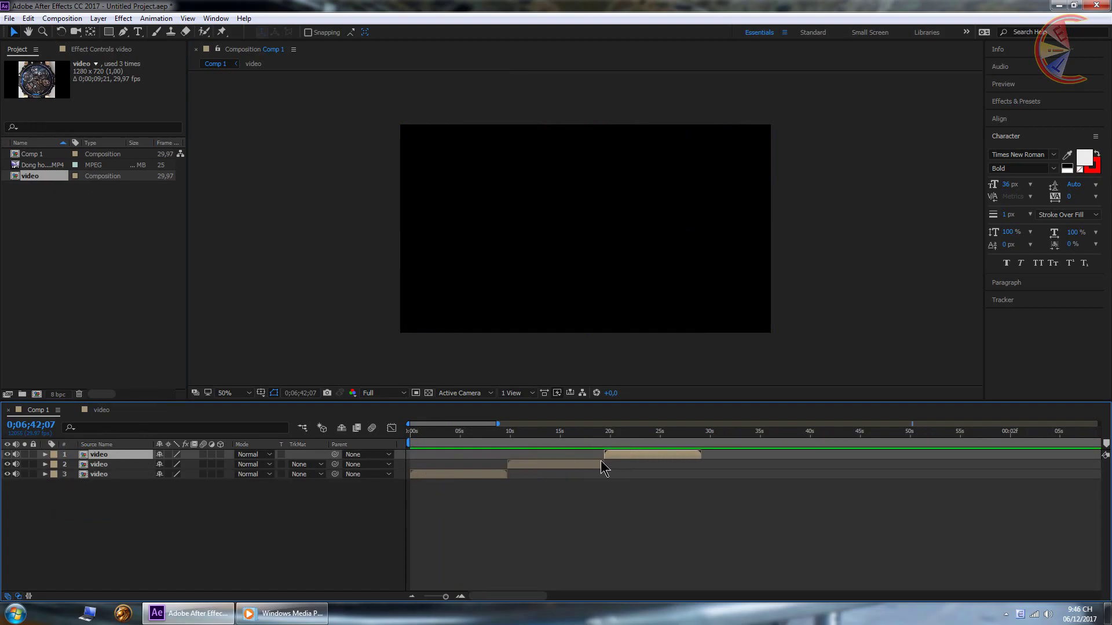
# Step: Play across the join between the first two video layers and examine how the segments sit on the timeline
pyautogui.click(467, 432)
pyautogui.click(498, 436)
pyautogui.press('space')
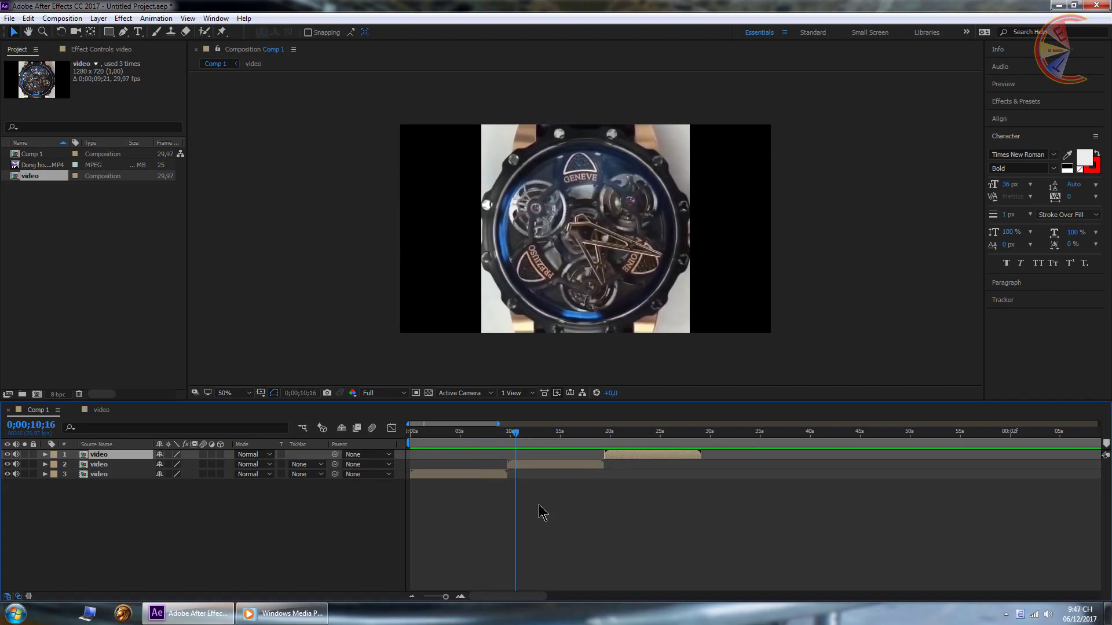
pyautogui.press('-')
pyautogui.press('-')
pyautogui.press('-')
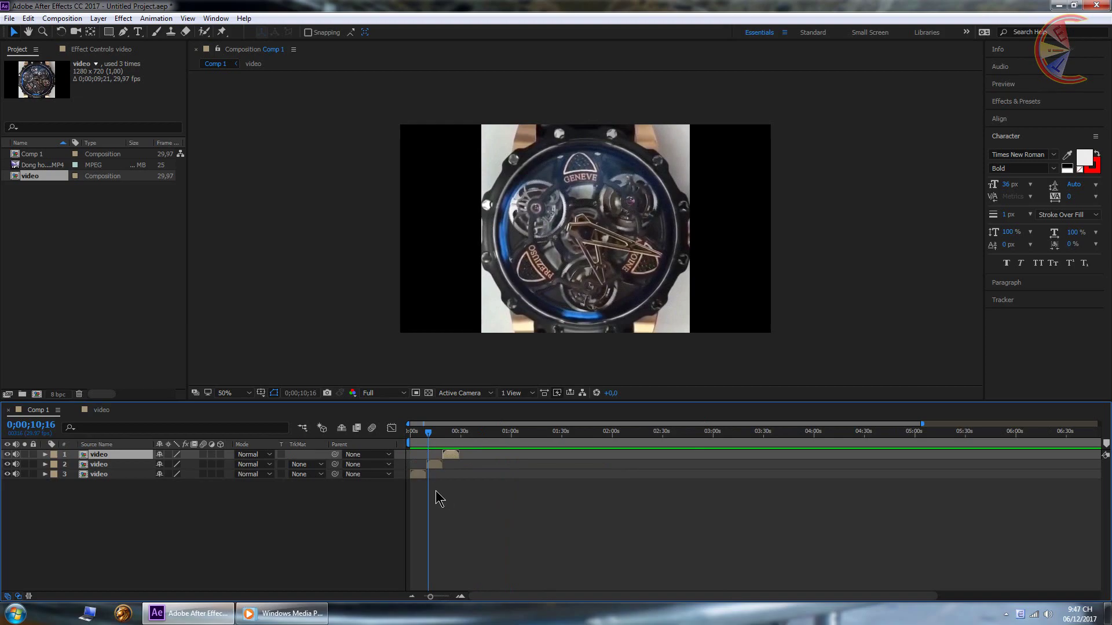
pyautogui.scroll(2, 468, 506)
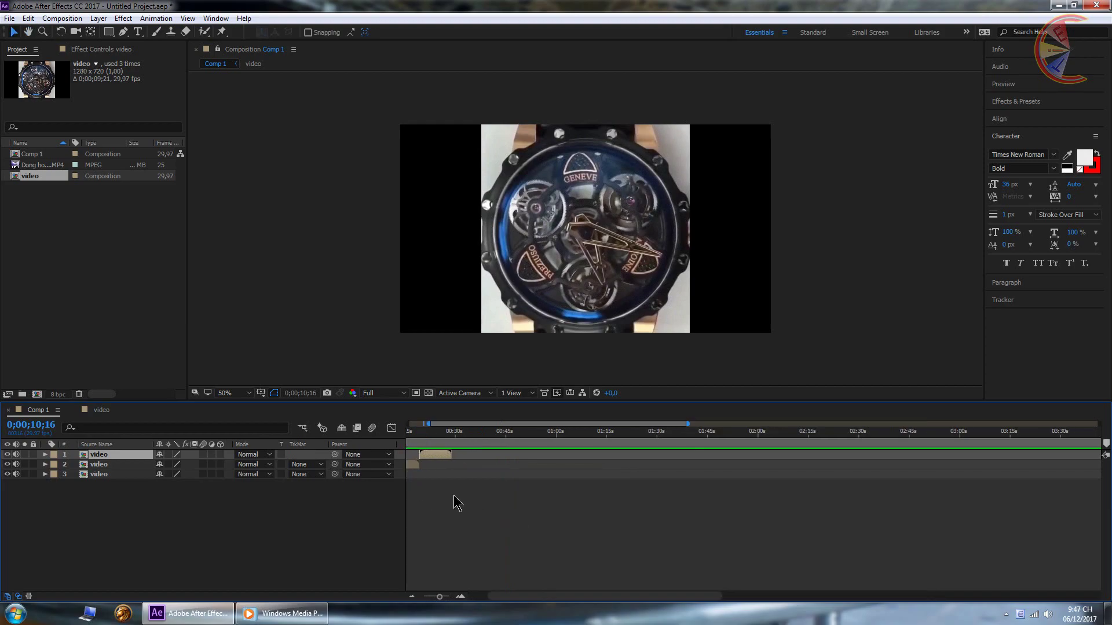
pyautogui.moveTo(747, 519); pyautogui.dragTo(422, 545)
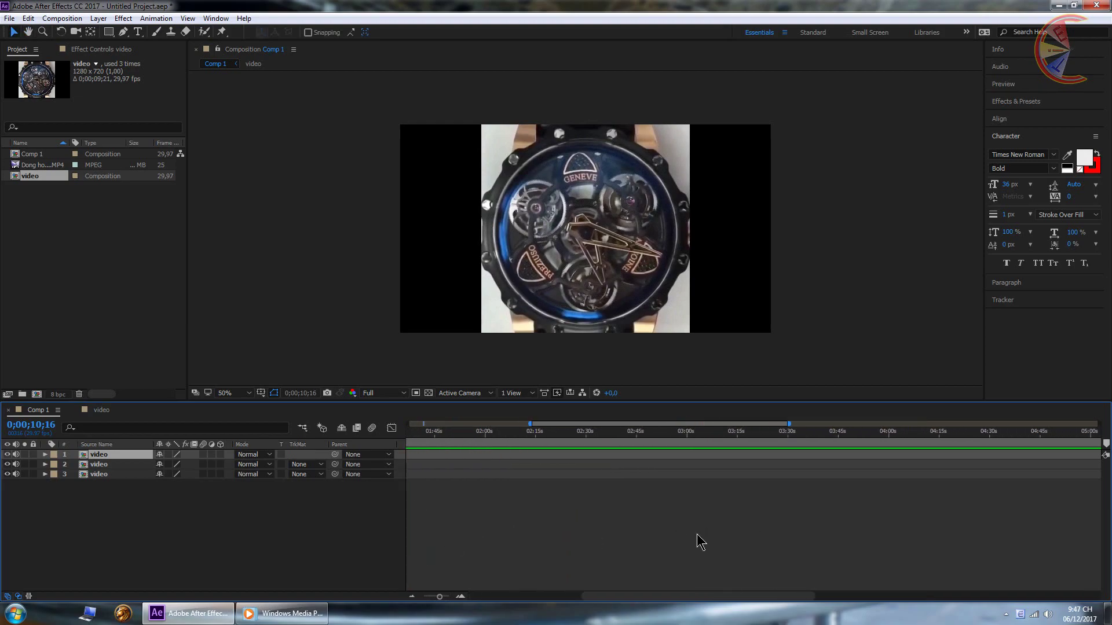
pyautogui.scroll(-2, 591, 554)
pyautogui.hscroll(-3, 497, 535)
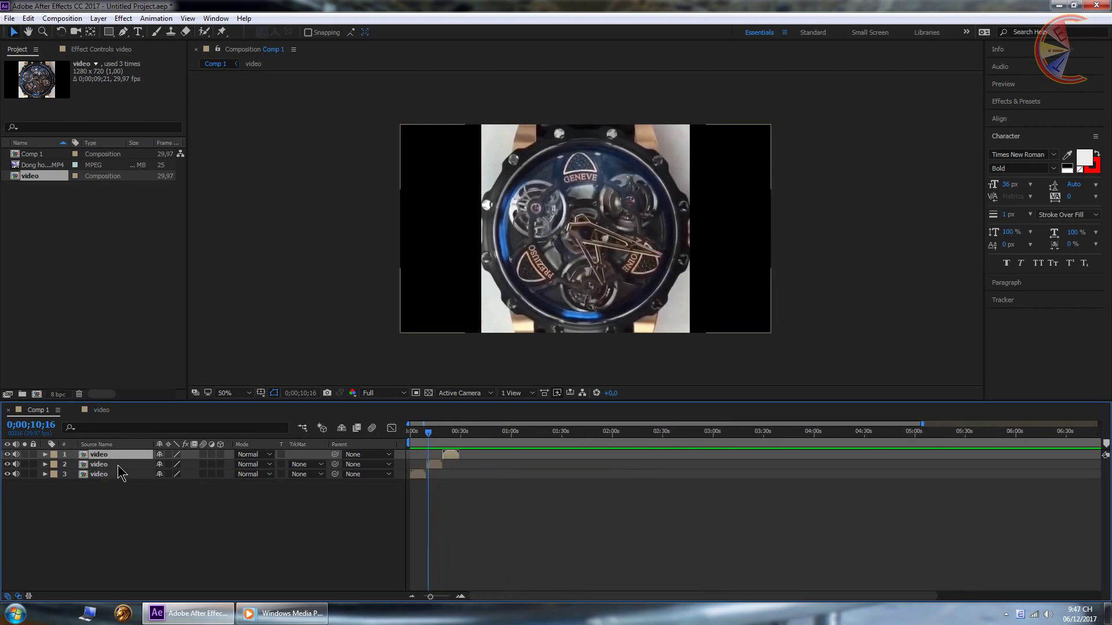
pyautogui.scroll(3, 463, 512)
pyautogui.press('v')
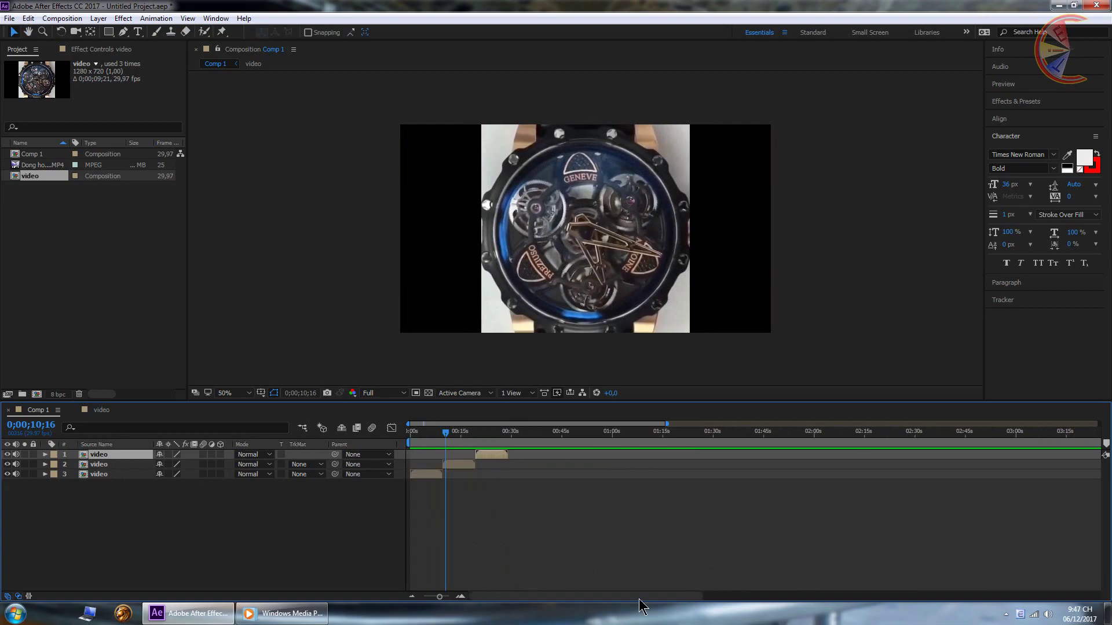
pyautogui.click(428, 435)
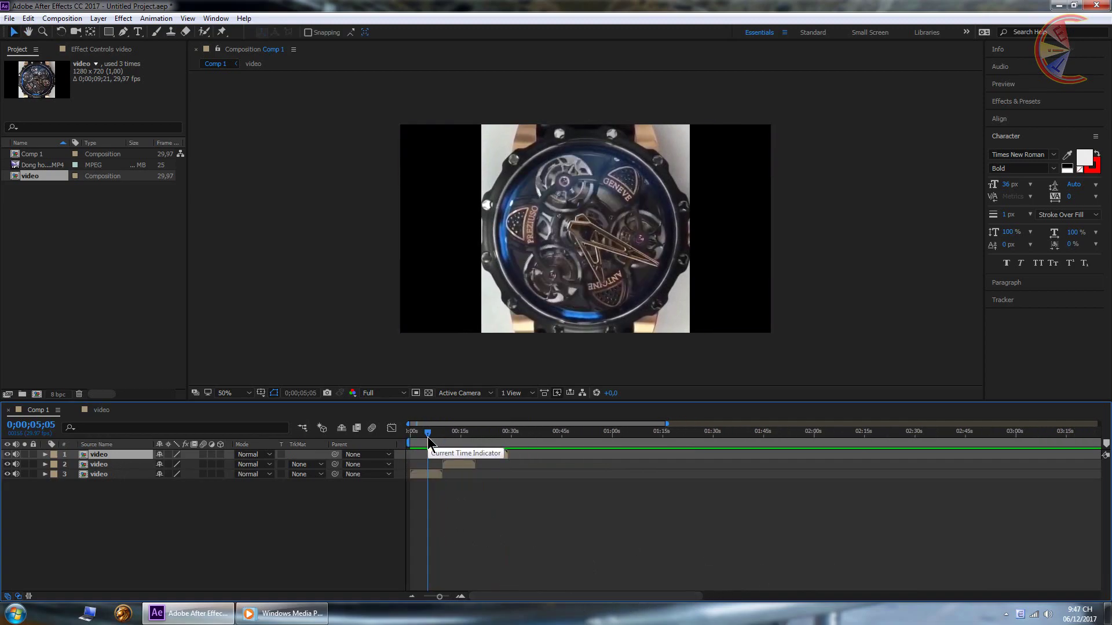
# Step: Remove all video layers from Comp 1 and delete the Comp 1 and video compositions, keeping only the MP4 footage
pyautogui.click(114, 475)
pyautogui.press('Delete')
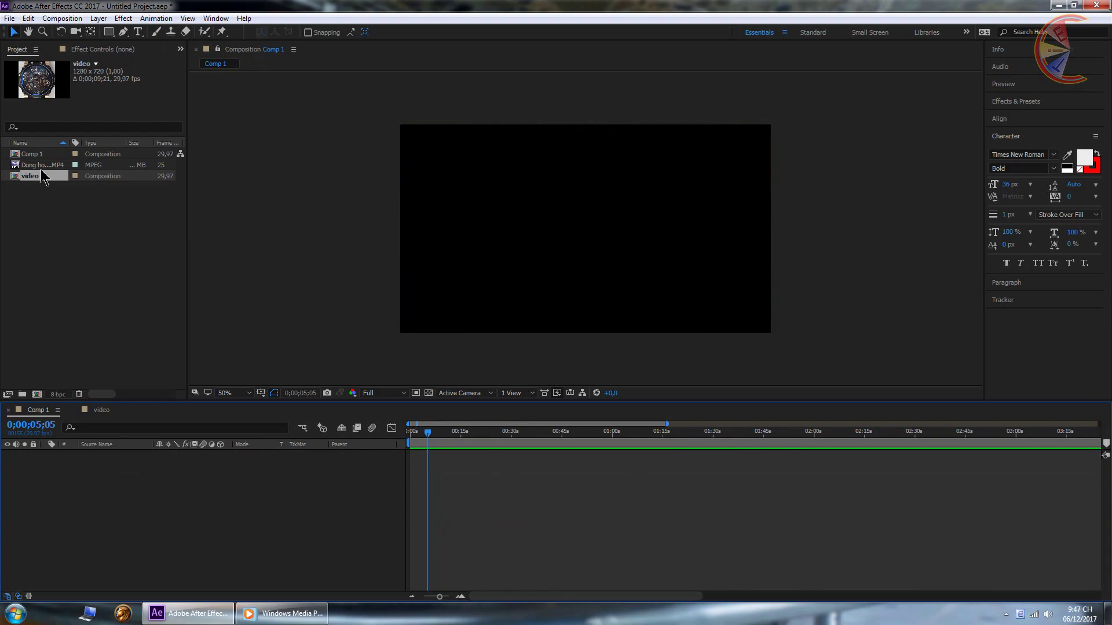
pyautogui.click(49, 166)
pyautogui.click(44, 155)
pyautogui.press('Delete')
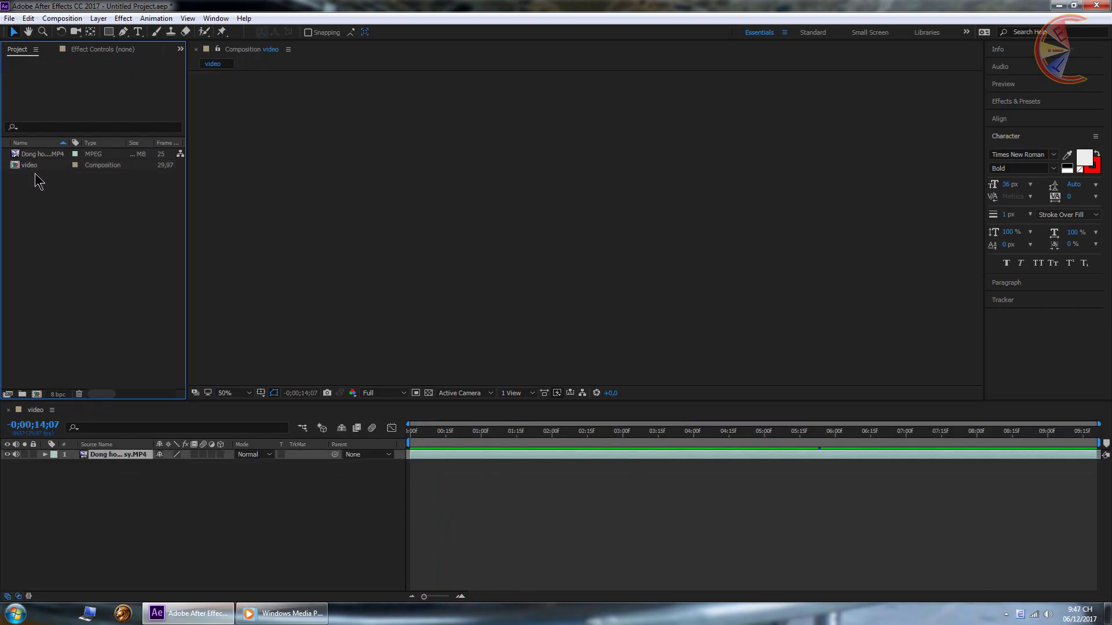
pyautogui.press('Delete')
pyautogui.press('Return')
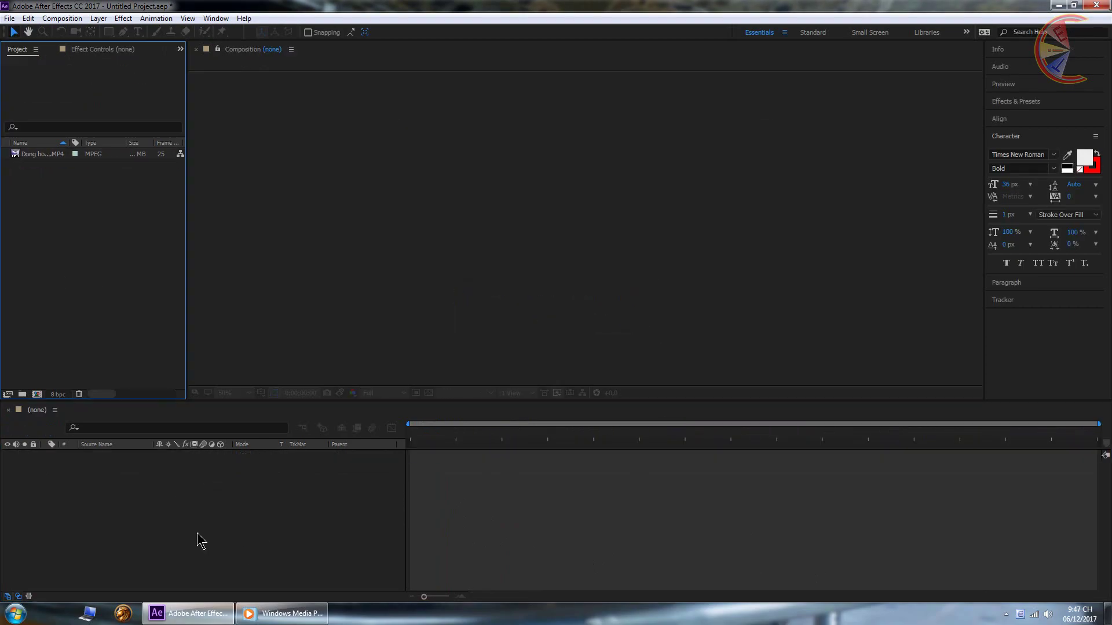
# Step: Create a composition named Comp 1 with the HDV/HDTV 720 29.97 preset and a 0;09;10;00 duration
pyautogui.hotkey('ctrl', 'n')
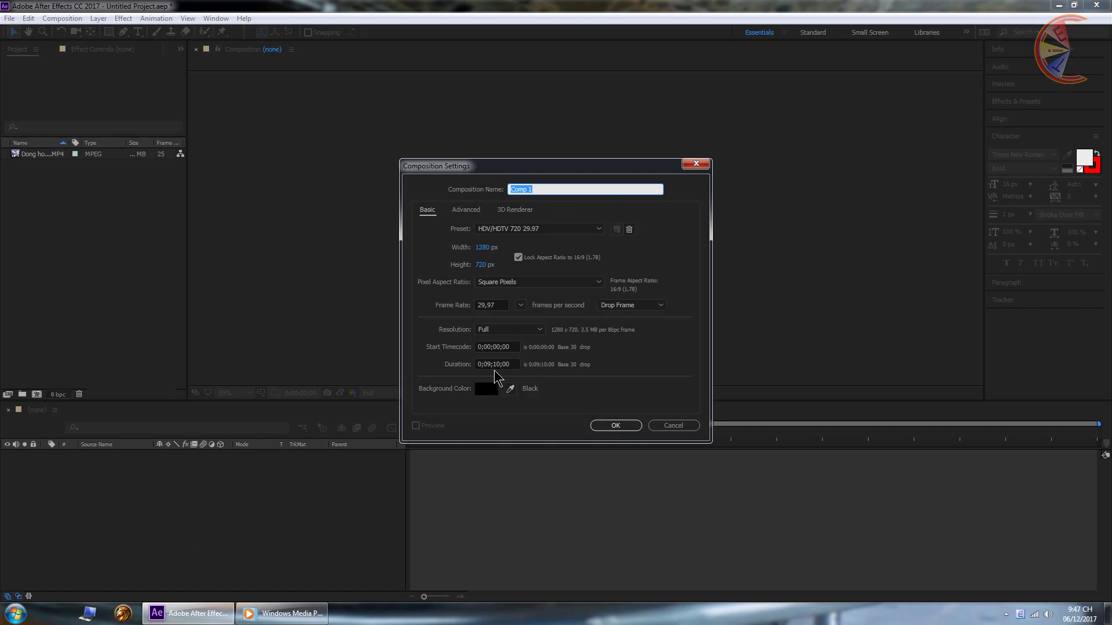
pyautogui.click(620, 428)
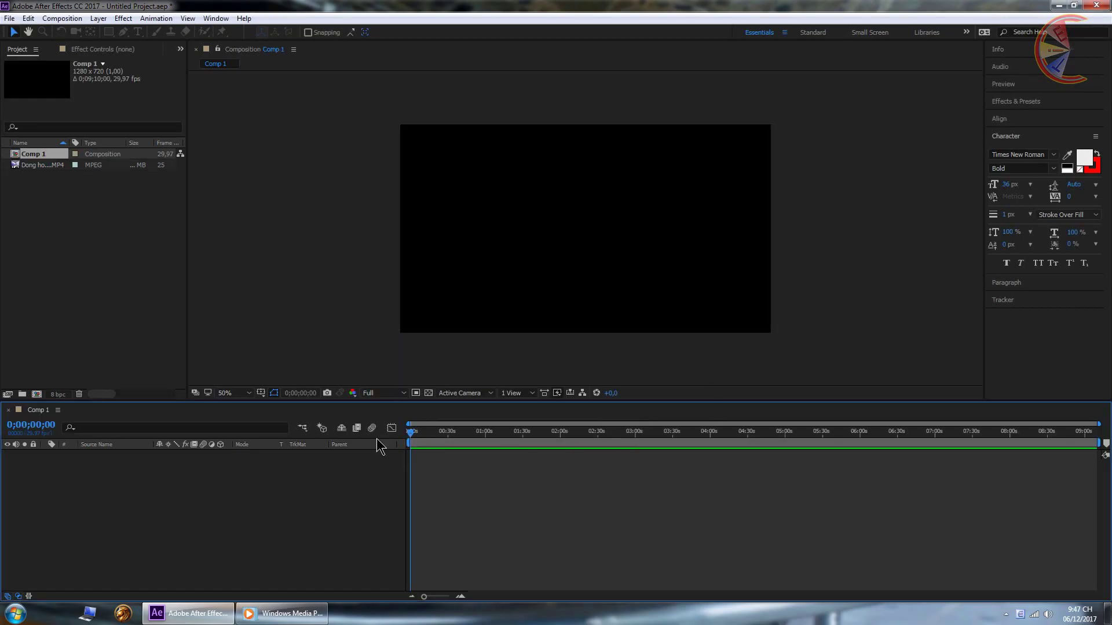
pyautogui.click(84, 222)
# Step: Create a second composition named vdeio with the same settings and add the Dong ho thuy sy.MP4 footage to it
pyautogui.click(144, 539)
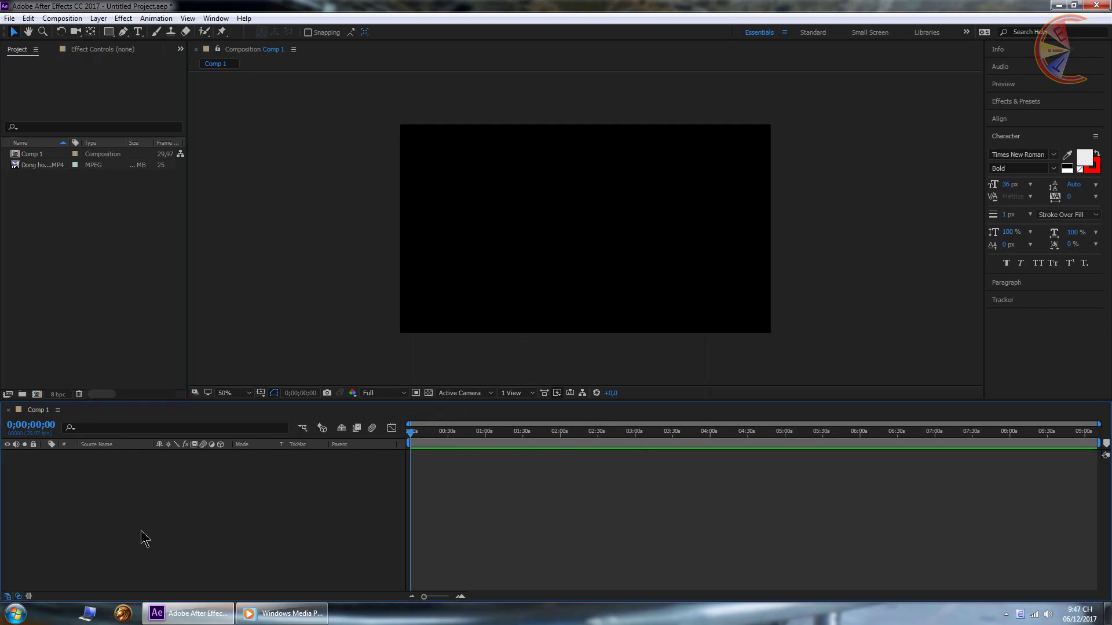
pyautogui.click(144, 538)
pyautogui.hotkey('ctrl', 'n')
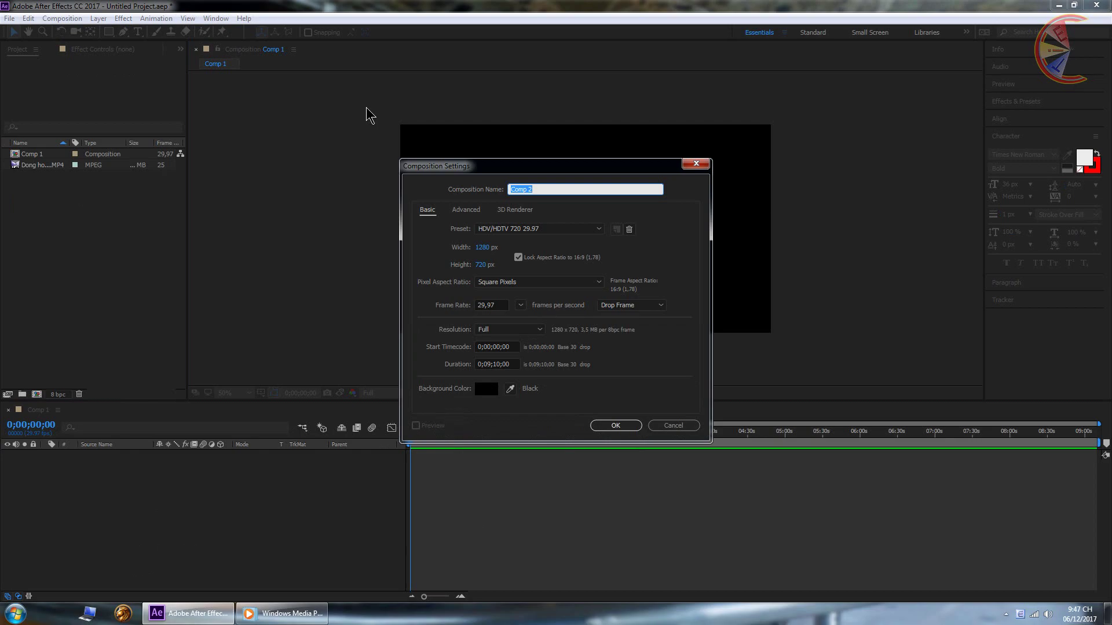
pyautogui.write('vdeio')
pyautogui.click(615, 426)
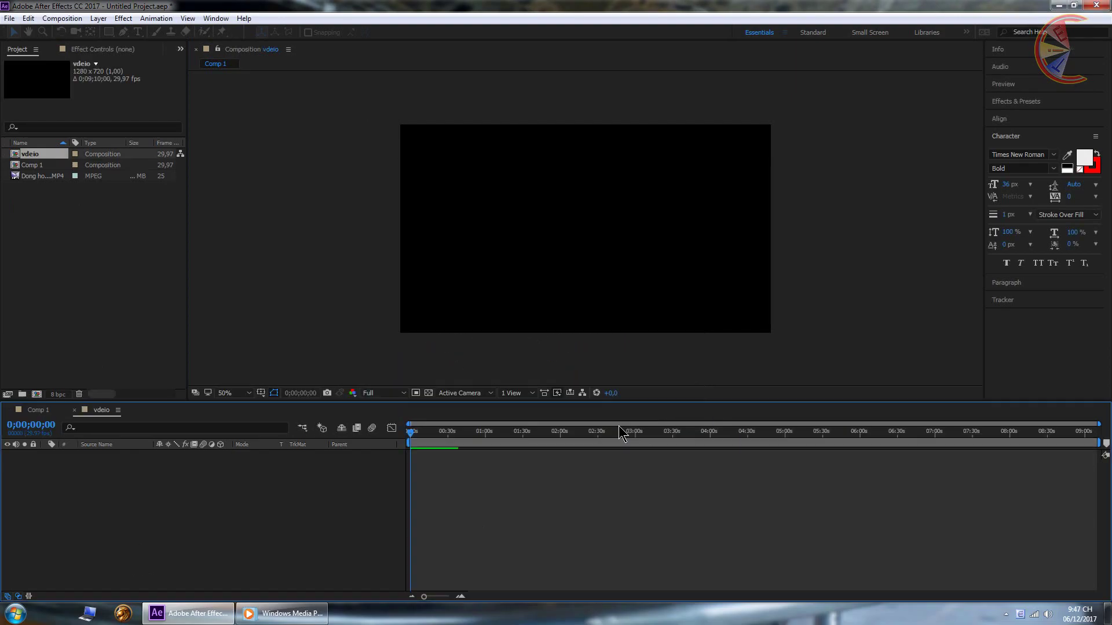
pyautogui.click(23, 238)
pyautogui.moveTo(47, 168); pyautogui.dragTo(123, 509)
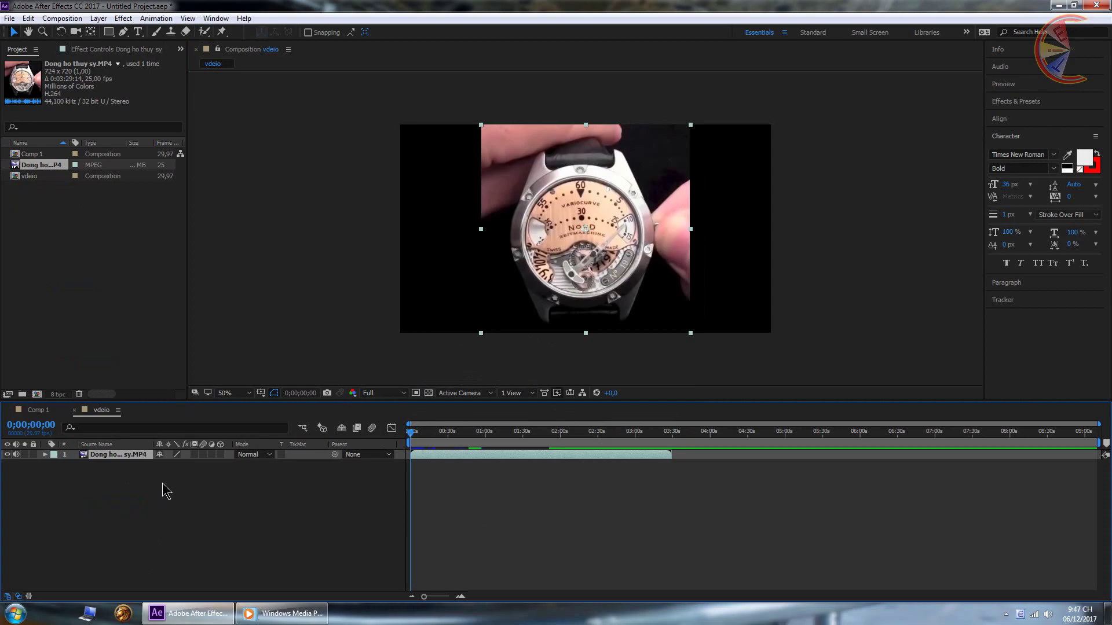
# Step: Find the first frames of the gold skeleton watch shot and set the work area start at 0;00;26;20
pyautogui.moveTo(421, 440); pyautogui.dragTo(447, 444)
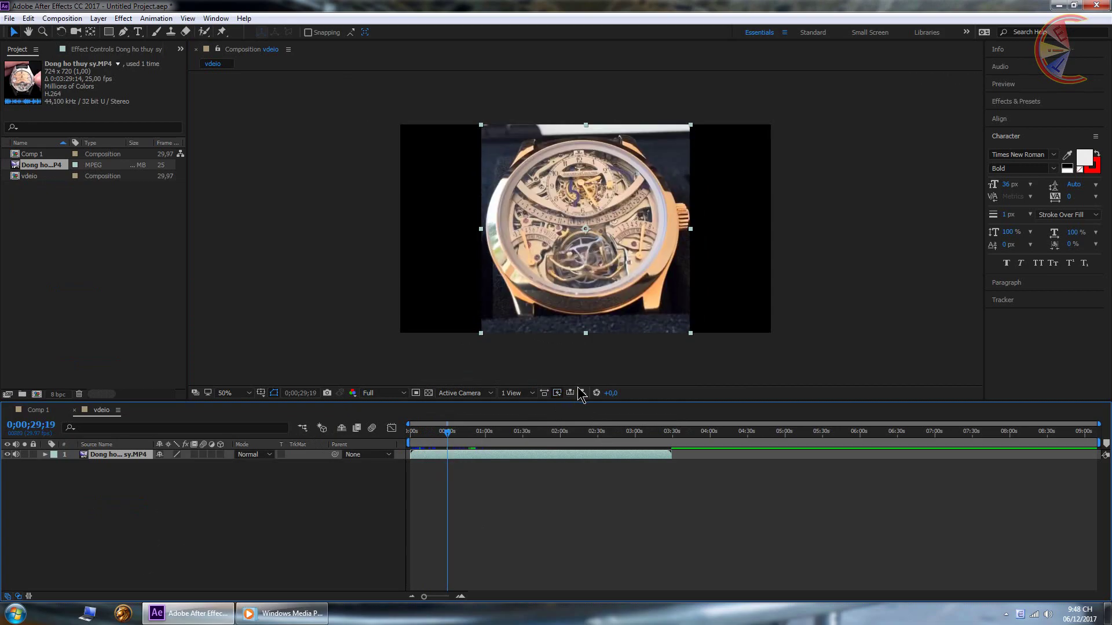
pyautogui.press('pageup')
pyautogui.press('pageup')
pyautogui.press('pageup')
pyautogui.press('pageup')
pyautogui.press('pageup')
pyautogui.press('pageup')
pyautogui.press('pageup')
pyautogui.press('pageup')
pyautogui.press('pageup')
pyautogui.press('pageup')
pyautogui.press('pageup')
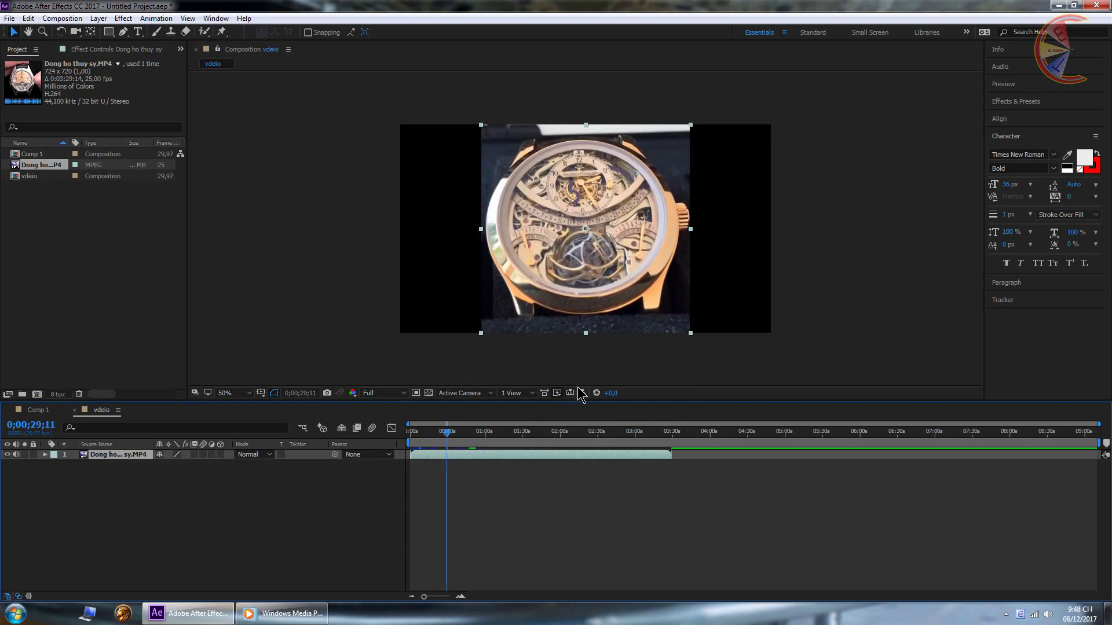
pyautogui.press('pageup')
pyautogui.press('pageup')
pyautogui.press('pageup')
pyautogui.press('pageup')
pyautogui.press('pageup')
pyautogui.press('pageup')
pyautogui.press('pageup')
pyautogui.press('pageup')
pyautogui.press('pageup')
pyautogui.press('pageup')
pyautogui.press('pageup')
pyautogui.press('pageup')
pyautogui.press('pageup')
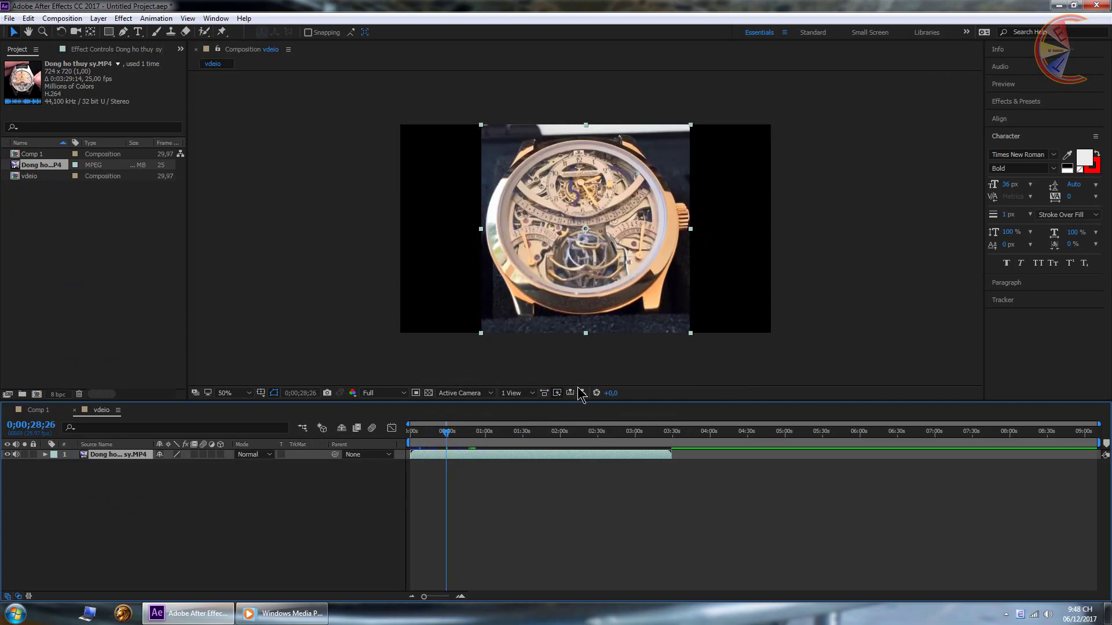
pyautogui.press('pageup')
pyautogui.press('pageup')
pyautogui.press('pageup')
pyautogui.press('pageup')
pyautogui.press('pageup')
pyautogui.press('pageup')
pyautogui.press('pageup')
pyautogui.press('pageup')
pyautogui.press('pageup')
pyautogui.press('pageup')
pyautogui.press('pageup')
pyautogui.press('pageup')
pyautogui.press('pageup')
pyautogui.press('pageup')
pyautogui.press('pageup')
pyautogui.press('pageup')
pyautogui.press('pageup')
pyautogui.press('pageup')
pyautogui.press('pageup')
pyautogui.press('pageup')
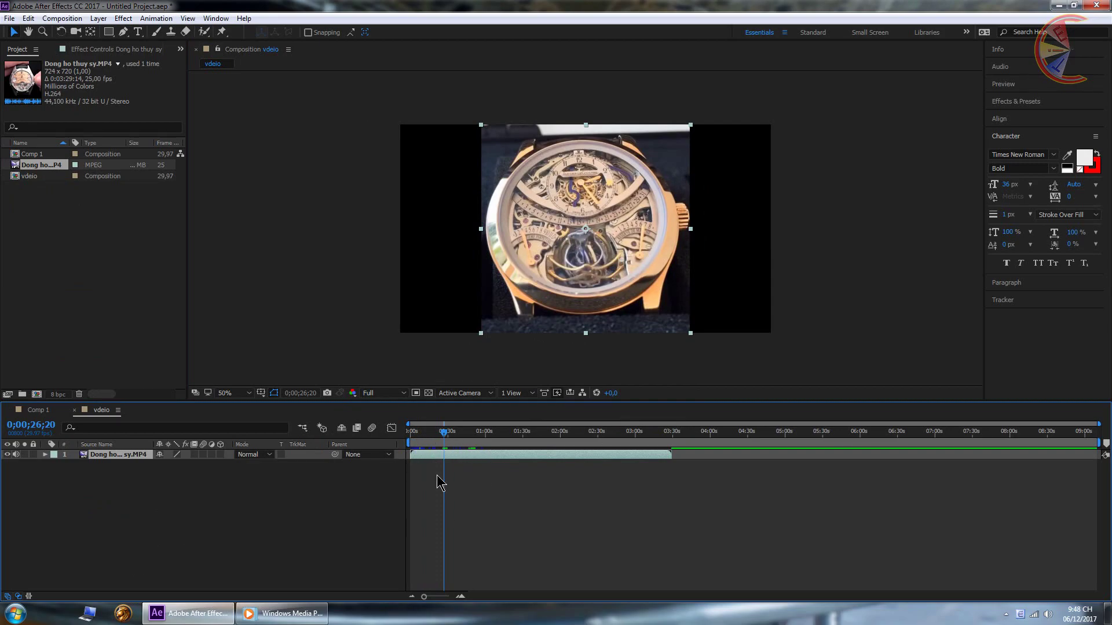
pyautogui.press('b')
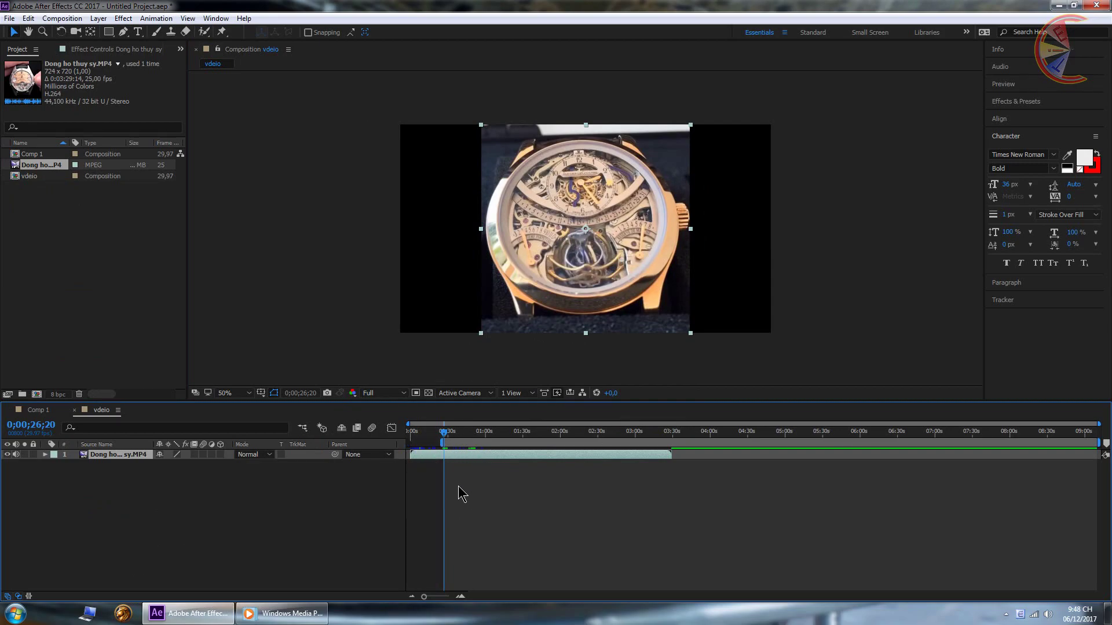
# Step: Preview the gold watch shot and set the work area end at about 0;00;31;01
pyautogui.click(463, 440)
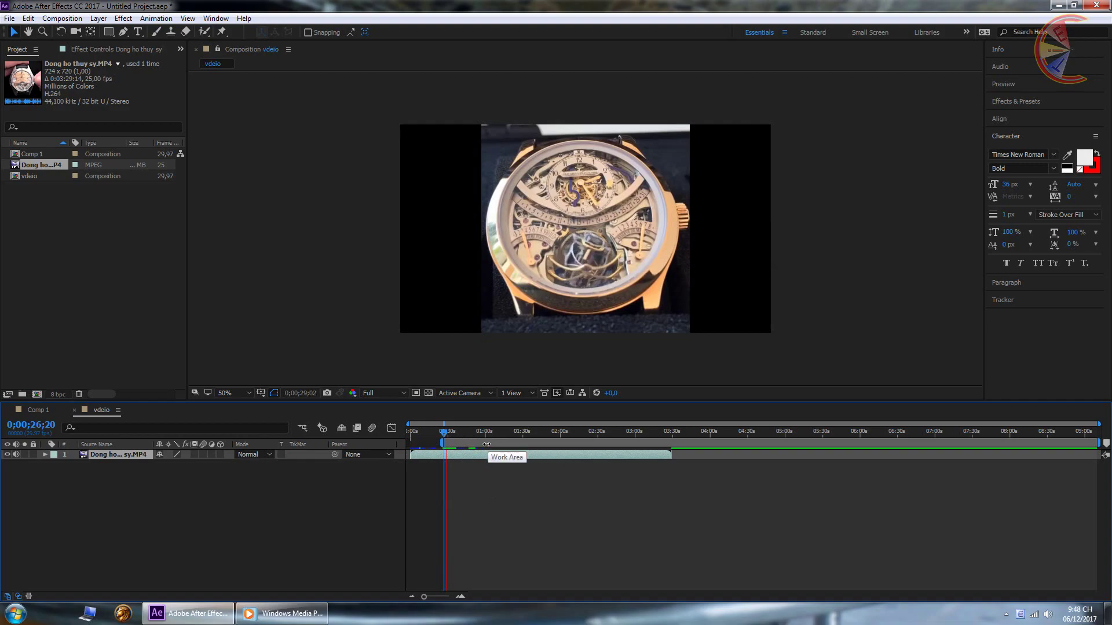
pyautogui.click(458, 435)
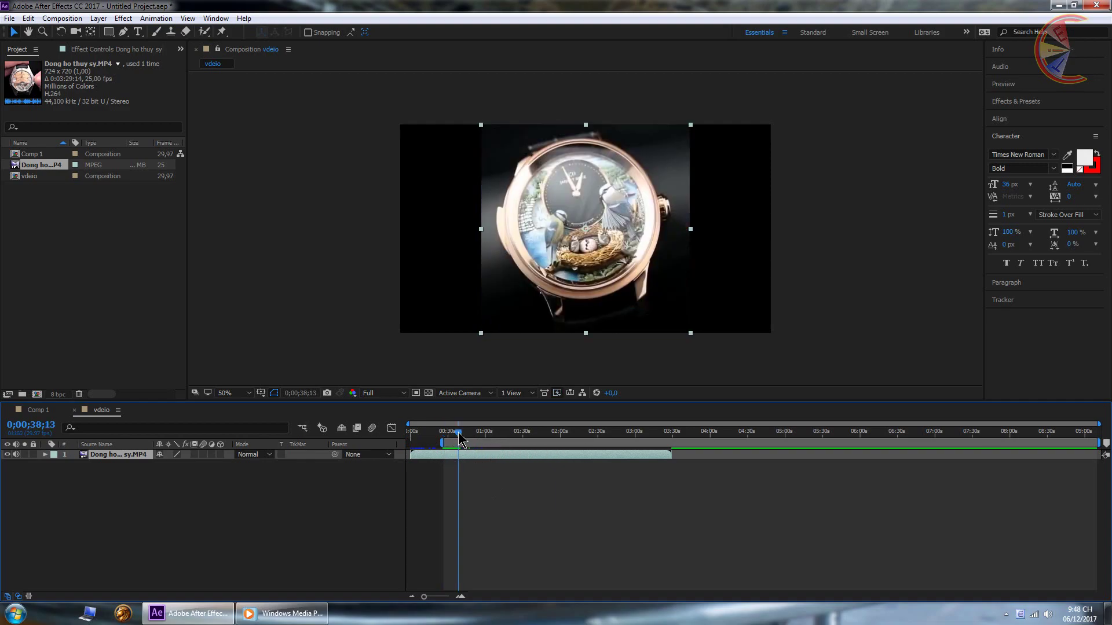
pyautogui.moveTo(454, 435); pyautogui.dragTo(447, 436)
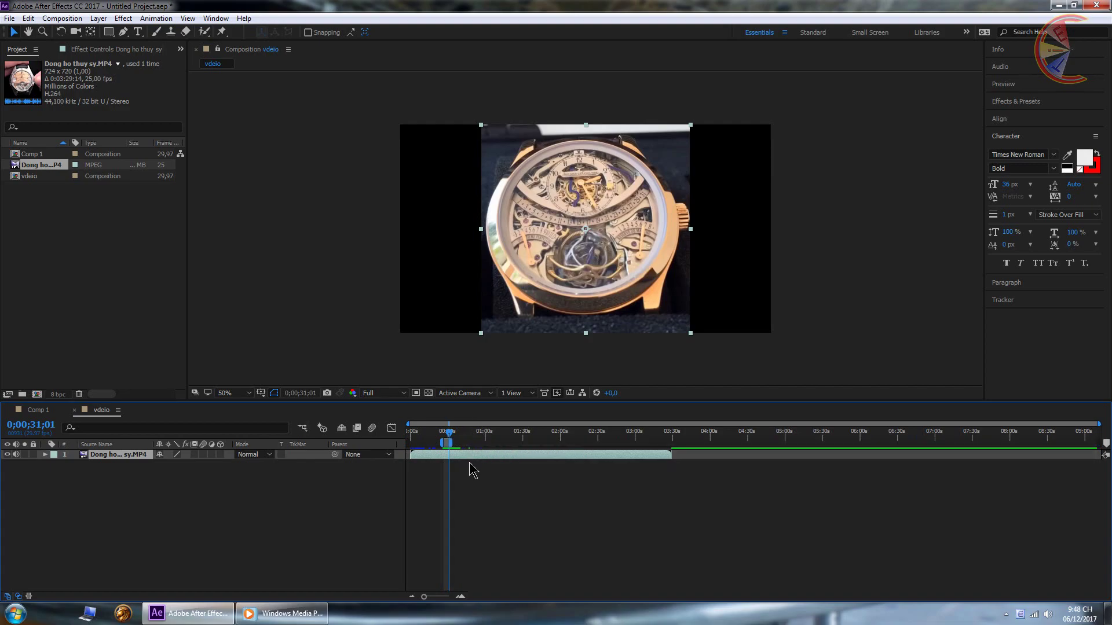
# Step: Trim the vdeio composition to its work area and play back part of the trimmed clip
pyautogui.rightClick(444, 442)
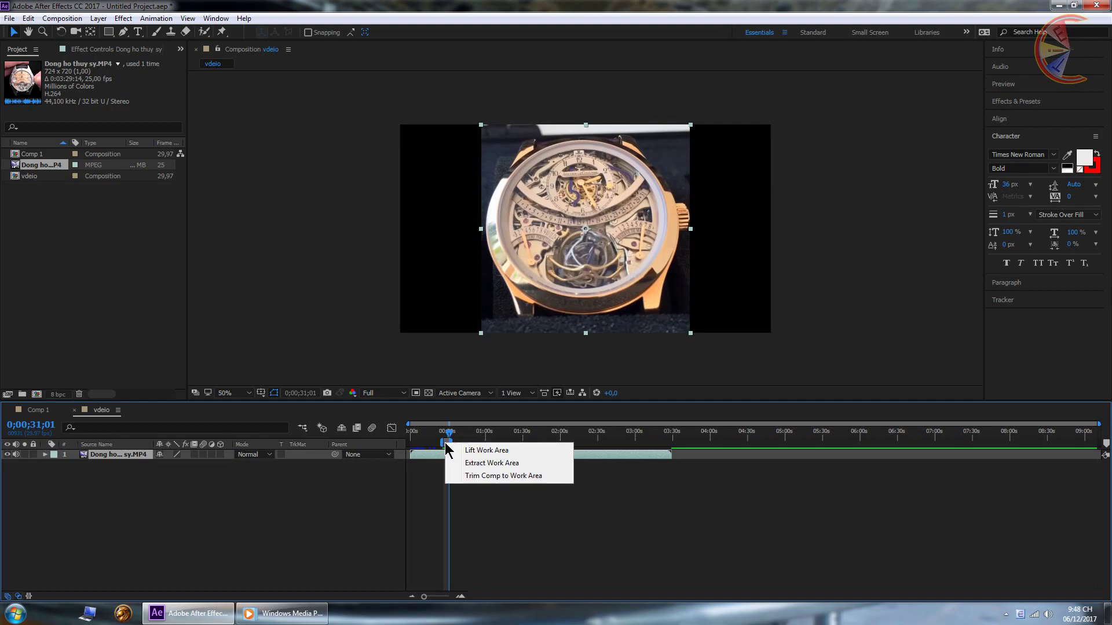
pyautogui.click(482, 476)
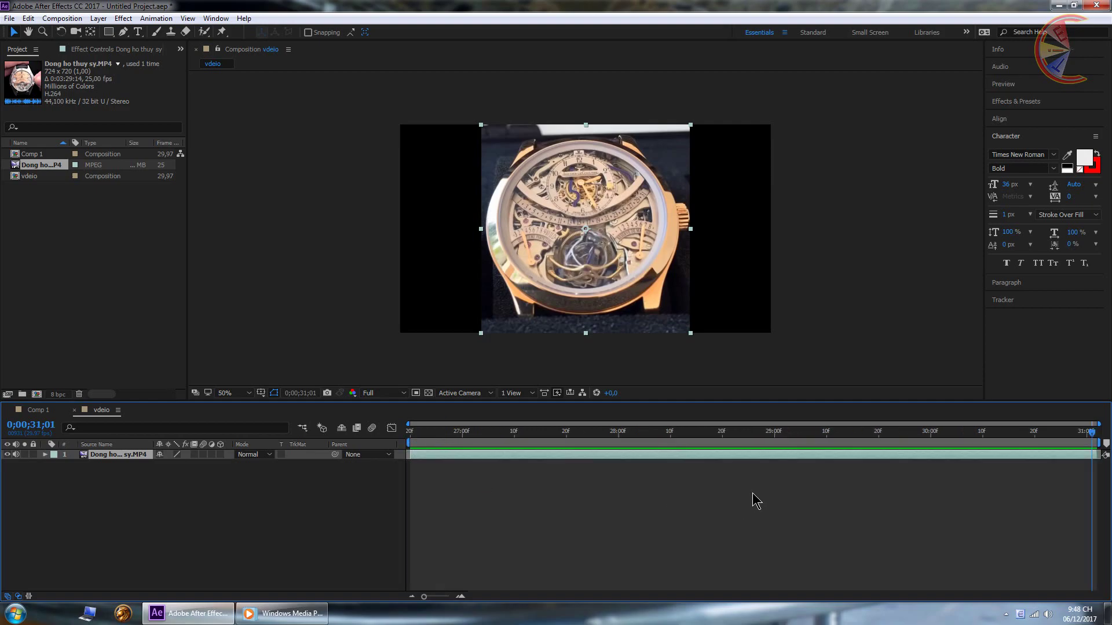
pyautogui.moveTo(669, 435); pyautogui.dragTo(615, 436)
pyautogui.press('space')
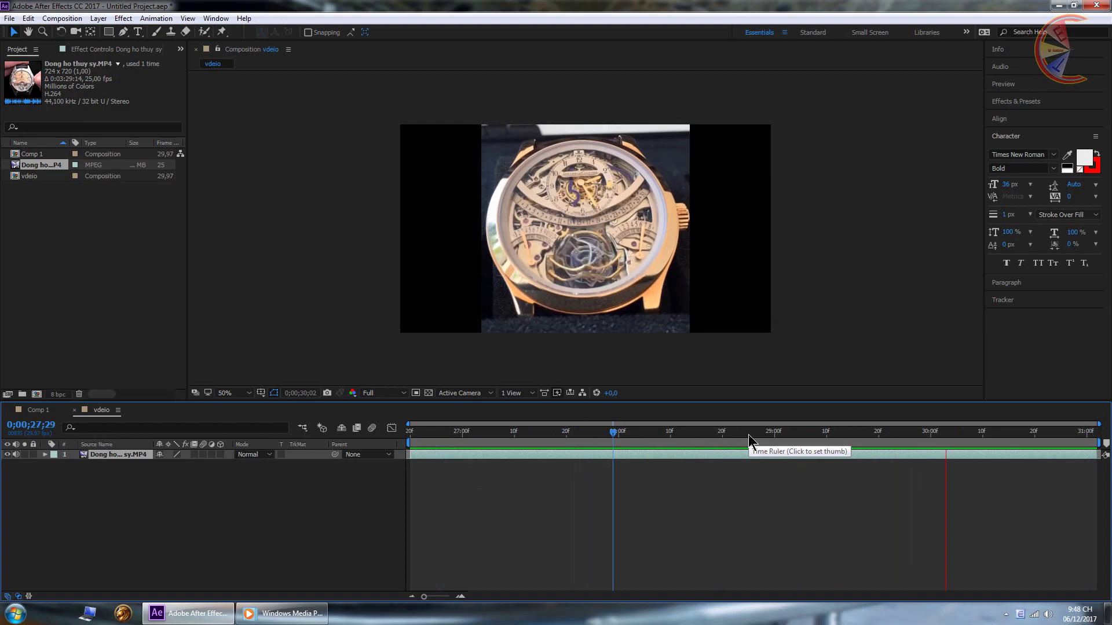
pyautogui.press('space')
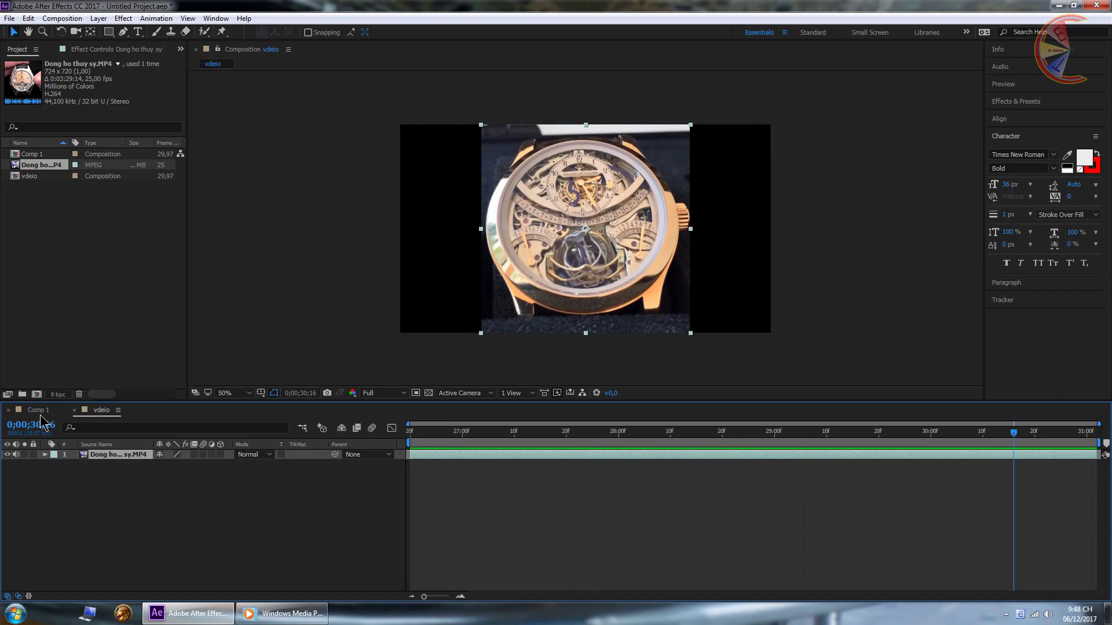
# Step: Close the vdeio timeline and add the vdeio composition as a layer in Comp 1
pyautogui.click(74, 410)
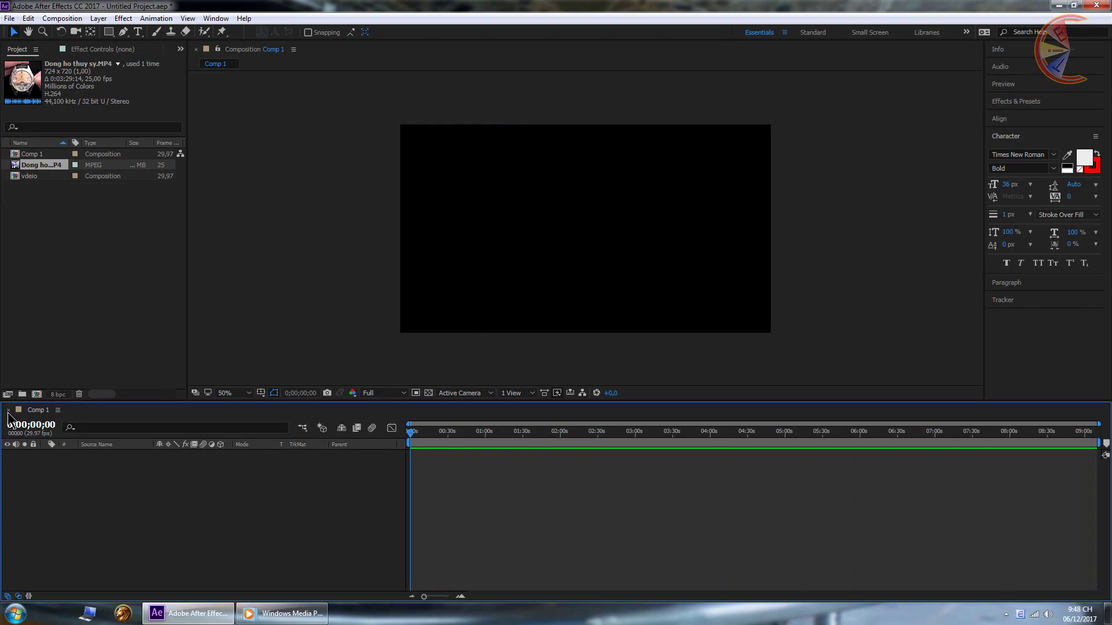
pyautogui.click(50, 235)
pyautogui.moveTo(30, 181); pyautogui.dragTo(150, 501)
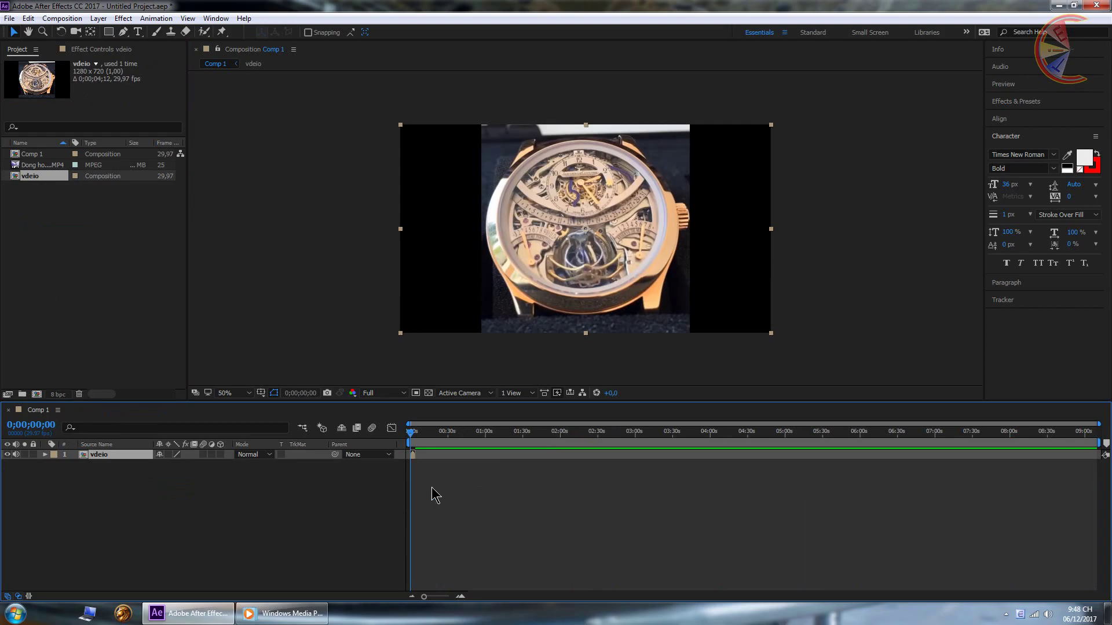
# Step: Try to extend the vdeio layer's out point beyond the end of its clip in Comp 1
pyautogui.press('=')
pyautogui.press('=')
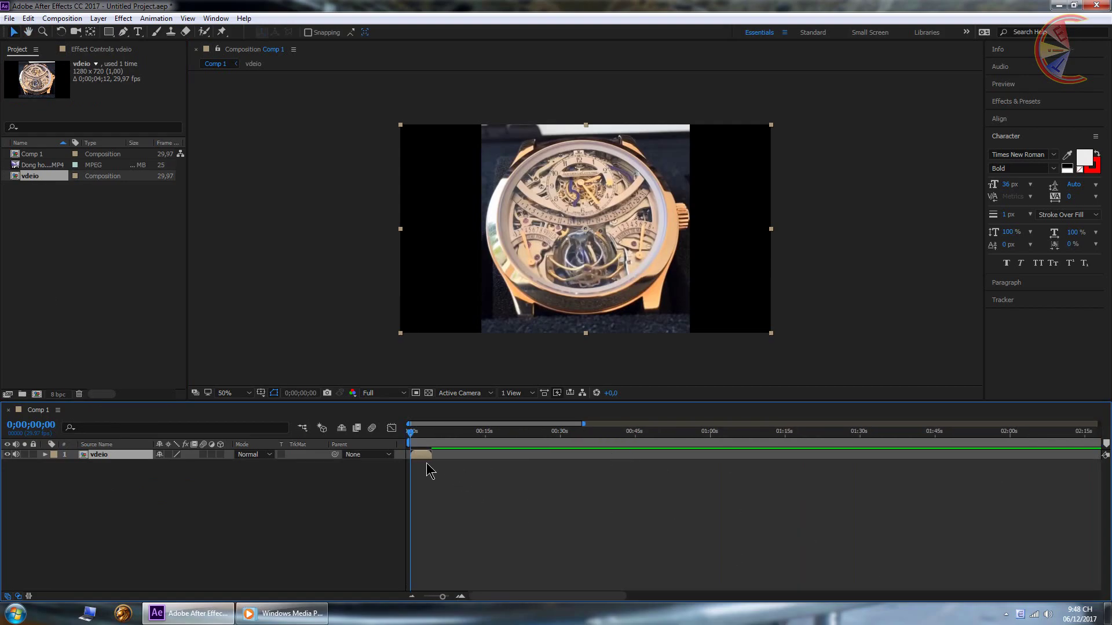
pyautogui.moveTo(430, 456); pyautogui.dragTo(440, 455)
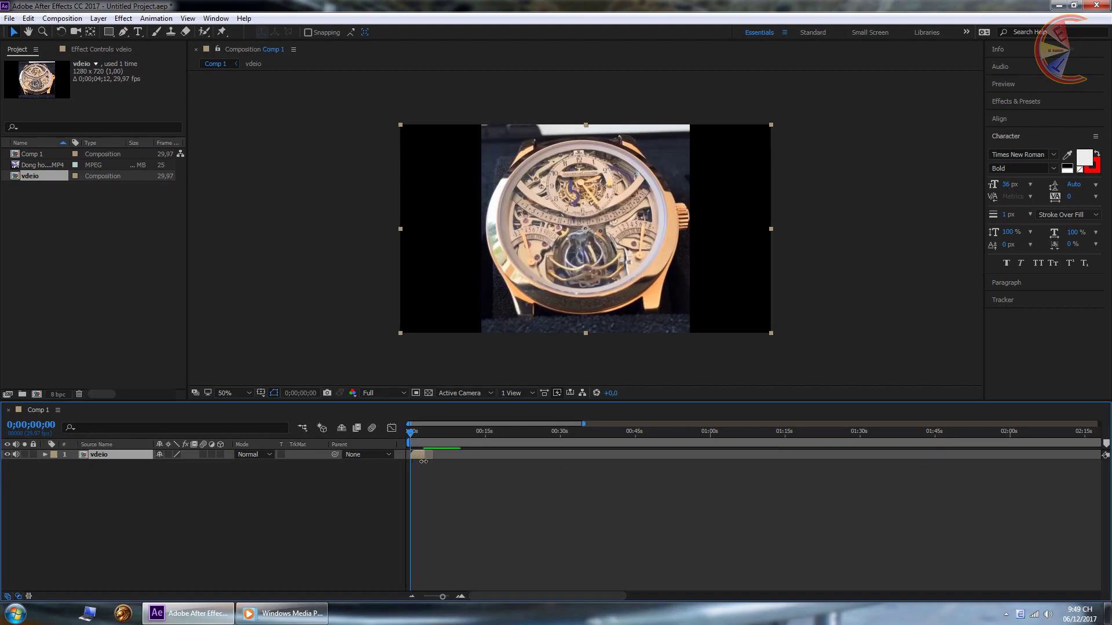
pyautogui.moveTo(415, 477); pyautogui.dragTo(543, 459)
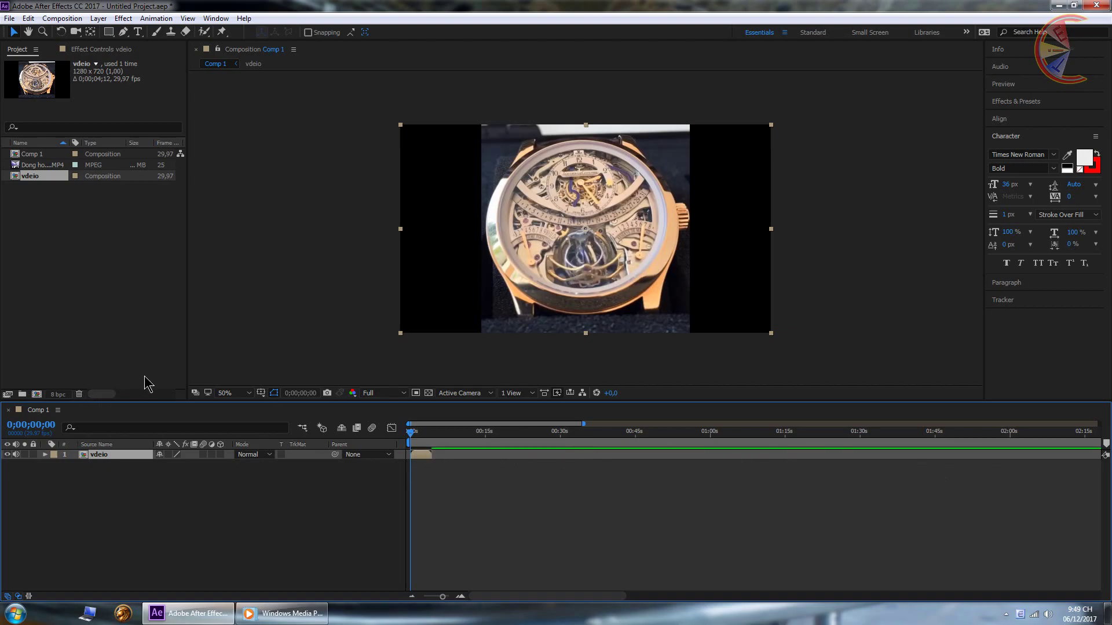
# Step: Enable time remapping on the vdeio layer and select its Time Remap property
pyautogui.rightClick(122, 462)
pyautogui.moveTo(205, 213)
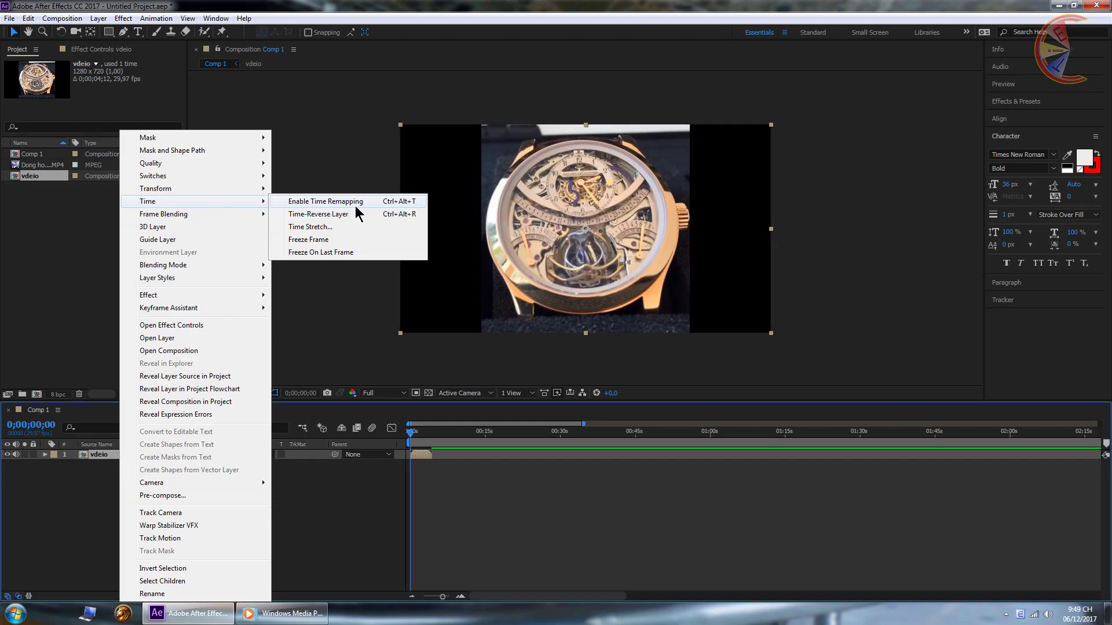
pyautogui.click(402, 202)
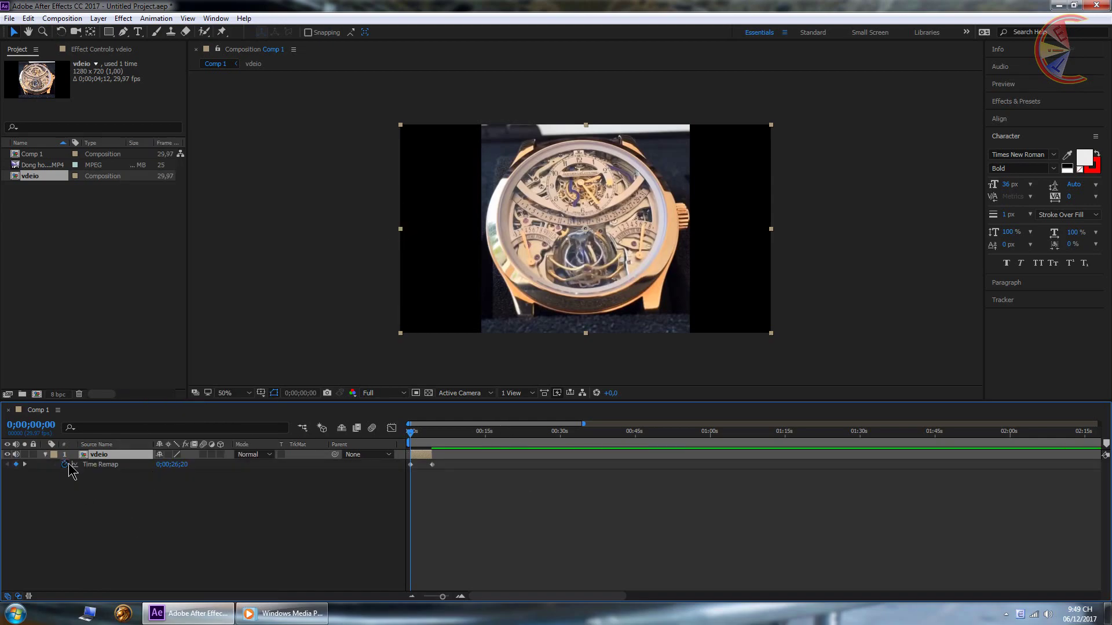
pyautogui.click(106, 466)
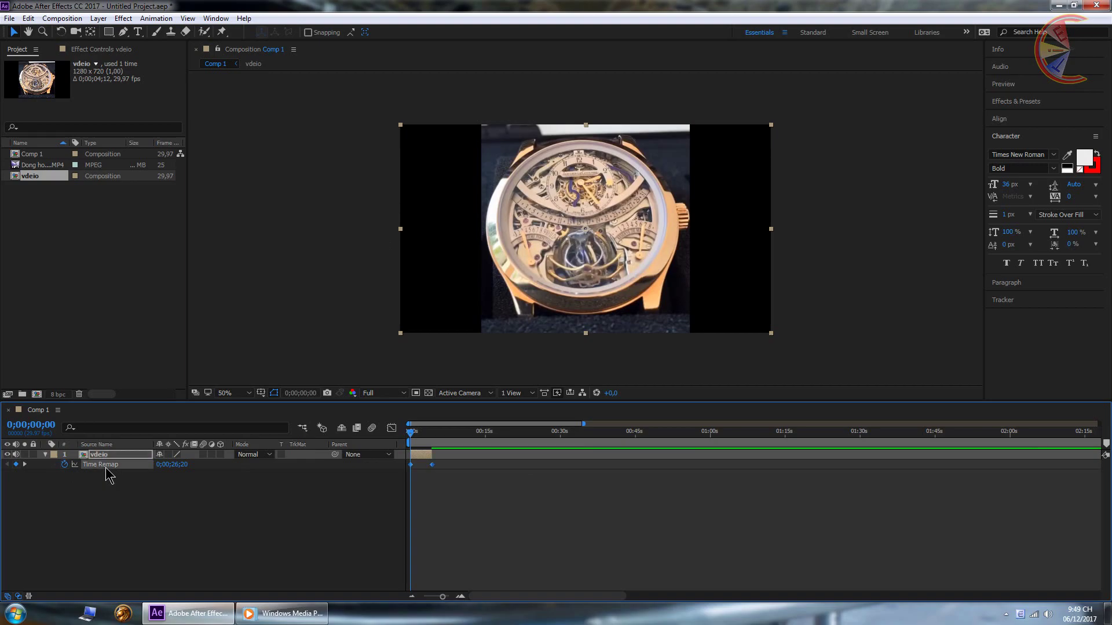
# Step: Add an expression to Time Remap and insert loopOut(type = "cycle", numKeyframes = 0) from the Property expression functions
pyautogui.keyDown('alt'); pyautogui.click(64, 465); pyautogui.keyUp('alt')
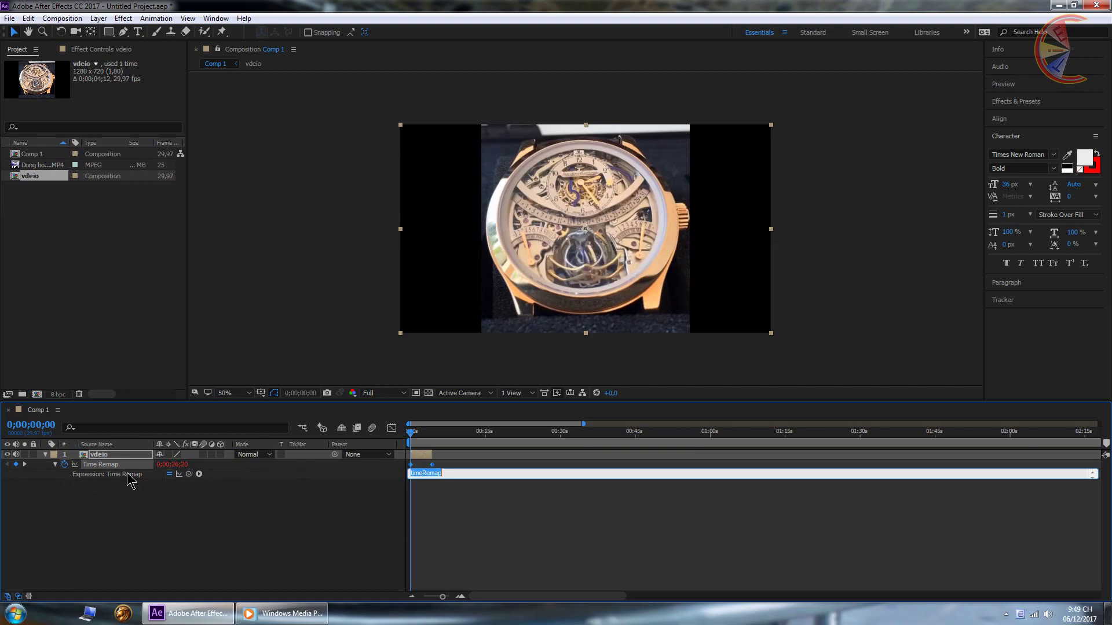
pyautogui.click(199, 475)
pyautogui.moveTo(270, 429)
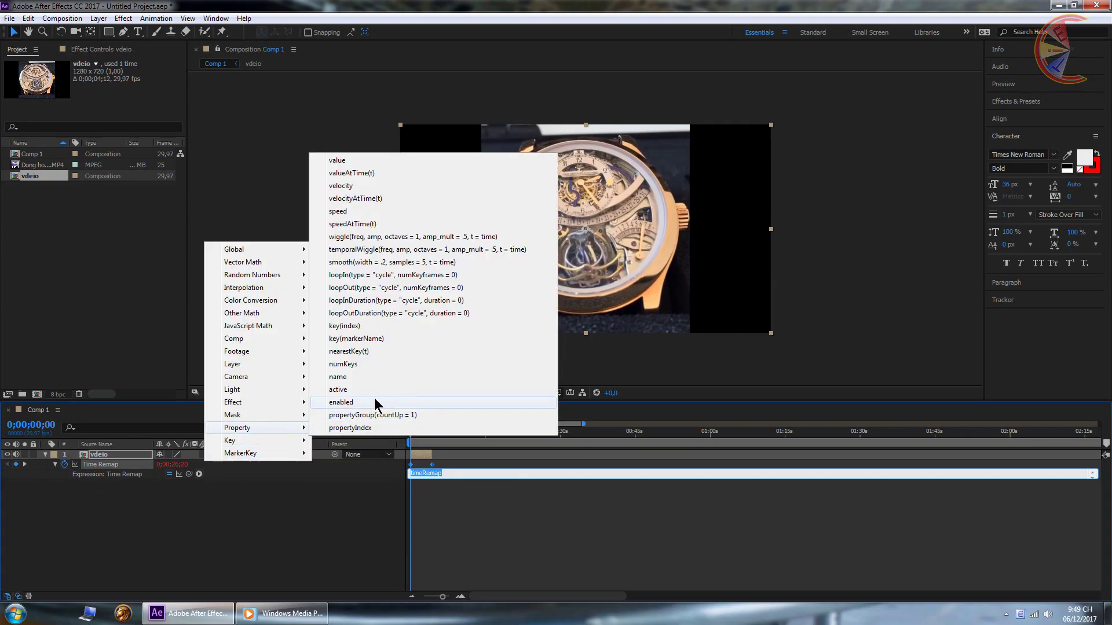
pyautogui.click(368, 291)
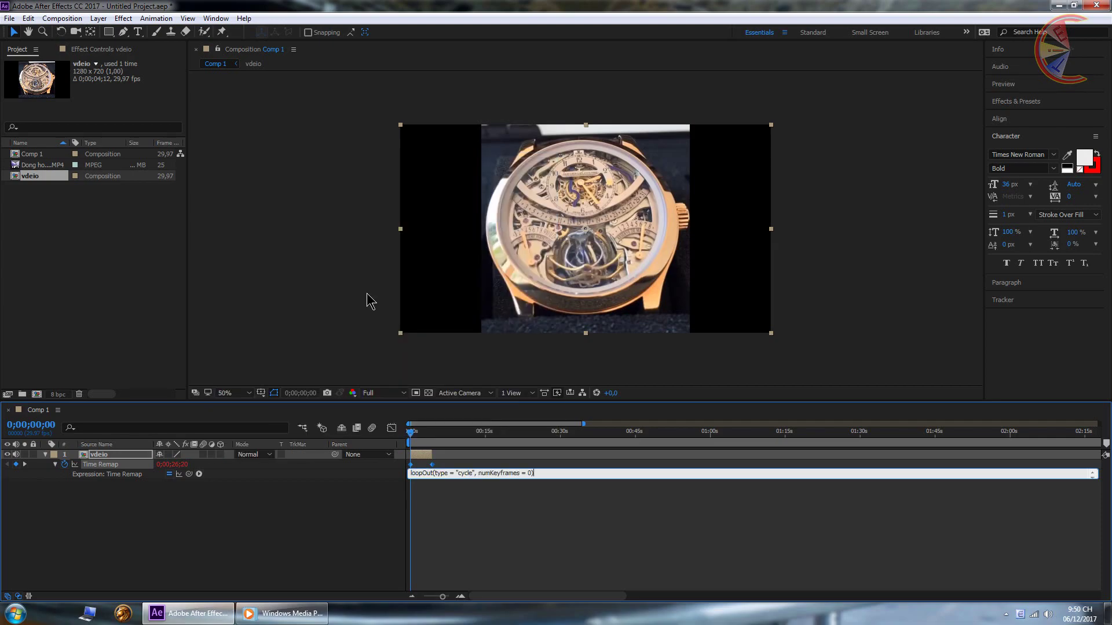
# Step: Change numKeyframes to 69 in the loopOut expression and apply it
pyautogui.moveTo(411, 473); pyautogui.dragTo(483, 473)
pyautogui.click(518, 473)
pyautogui.hotkey('shift', 'Right')
pyautogui.write('69')
pyautogui.click(705, 464)
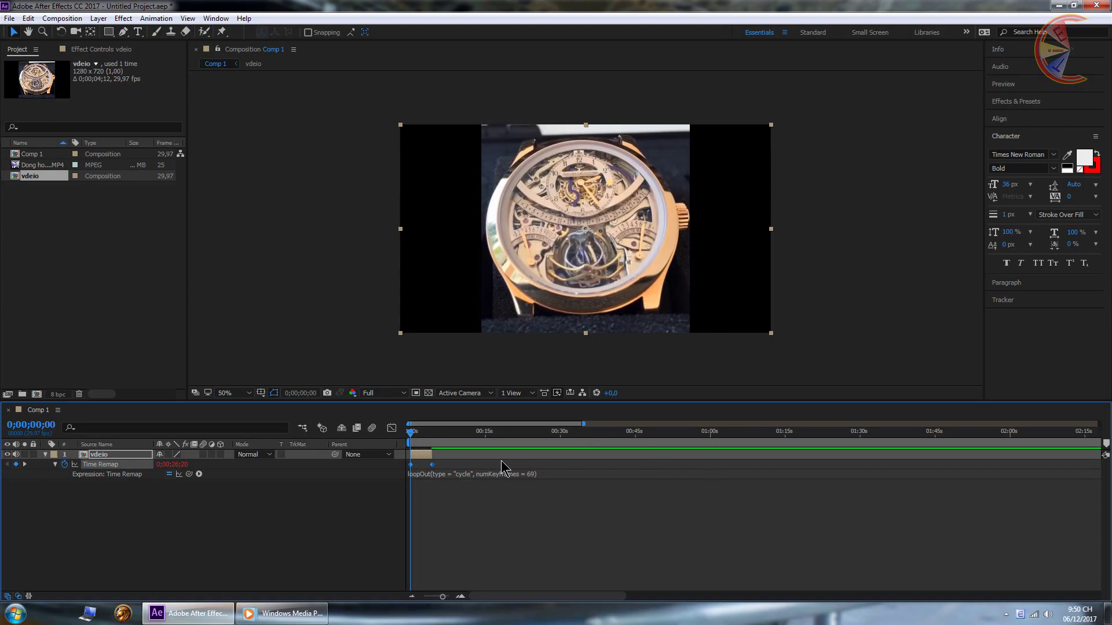
# Step: Extend the vdeio layer's out point to the end of the Comp 1 timeline
pyautogui.moveTo(432, 453); pyautogui.dragTo(956, 491)
pyautogui.press('-')
pyautogui.press('-')
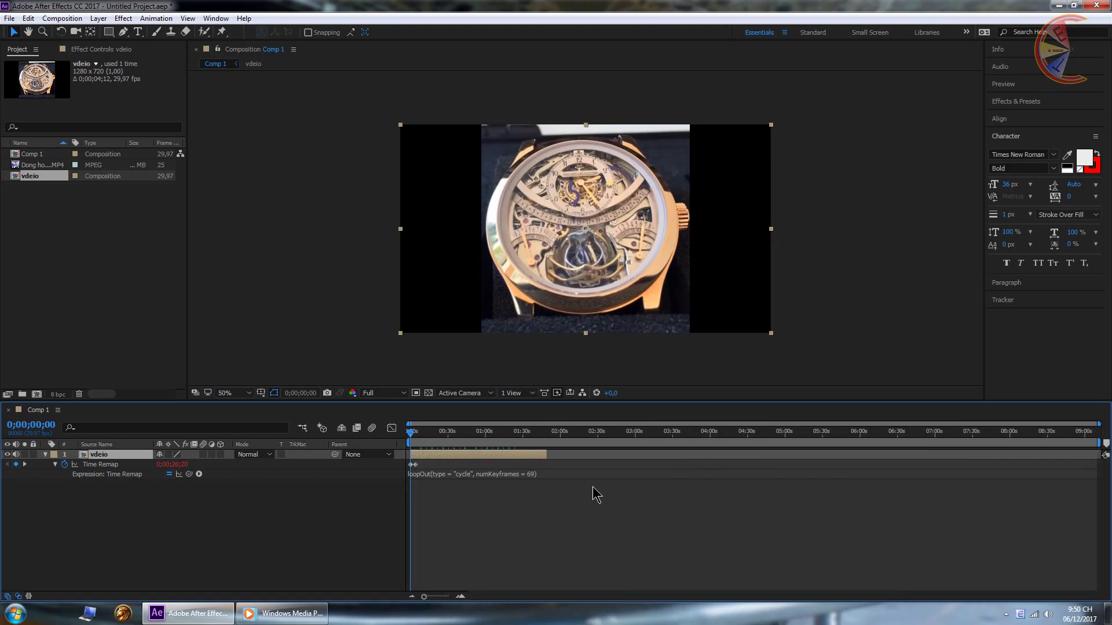
pyautogui.moveTo(549, 458); pyautogui.dragTo(1099, 491)
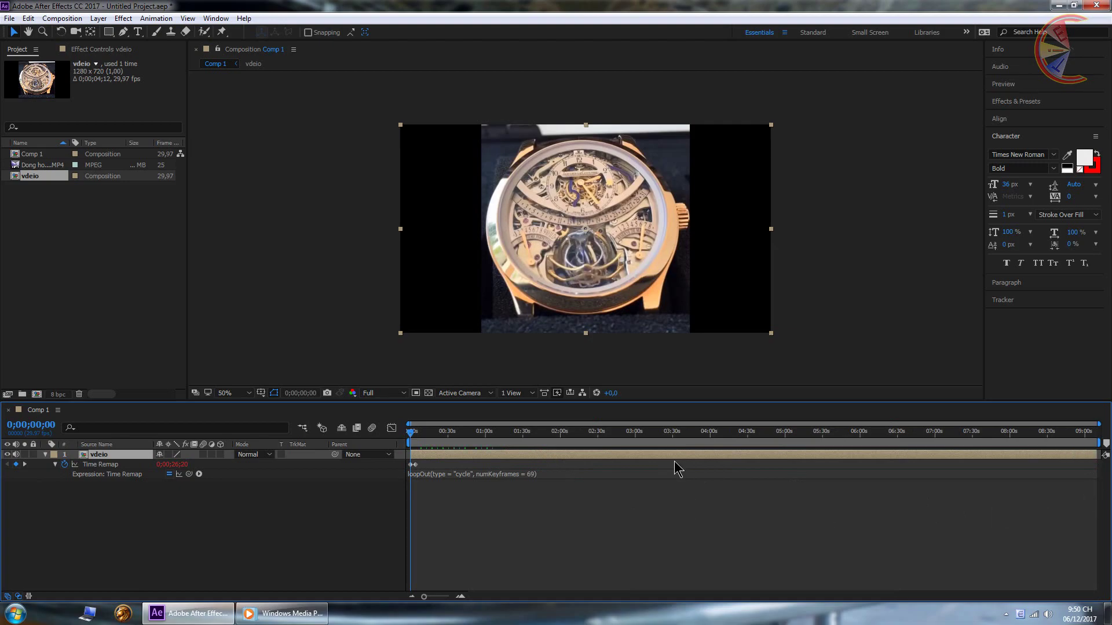
# Step: Preview the looped watch clip in Comp 1 from about 0;02;31;18, 0;06;53;18 and 0;03;21;21
pyautogui.moveTo(675, 439); pyautogui.dragTo(600, 441)
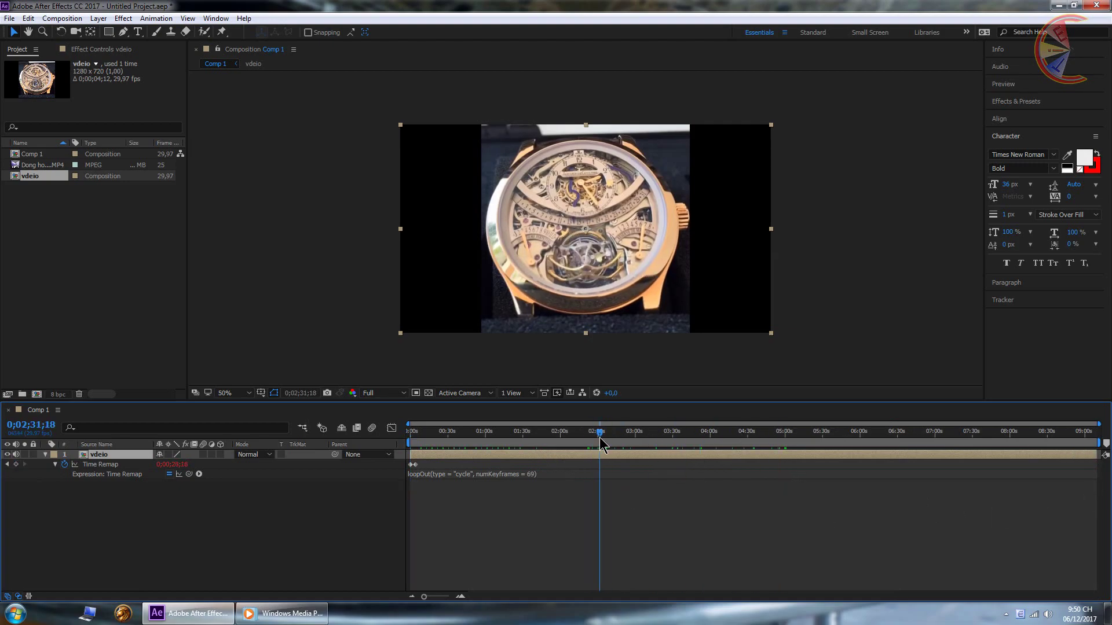
pyautogui.press('space')
pyautogui.click(926, 436)
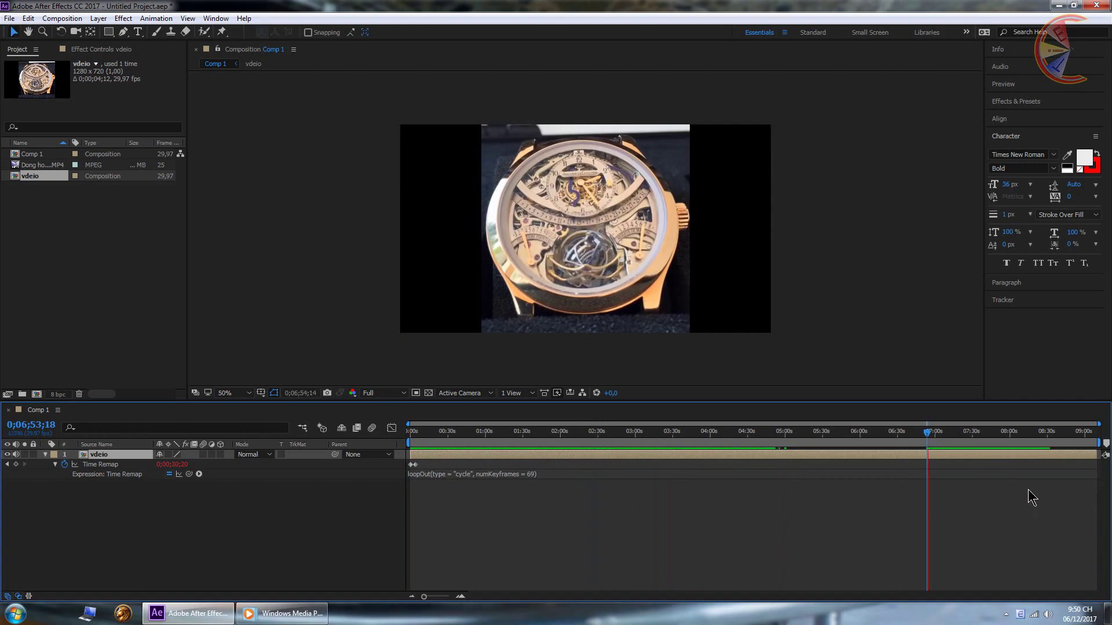
pyautogui.press('space')
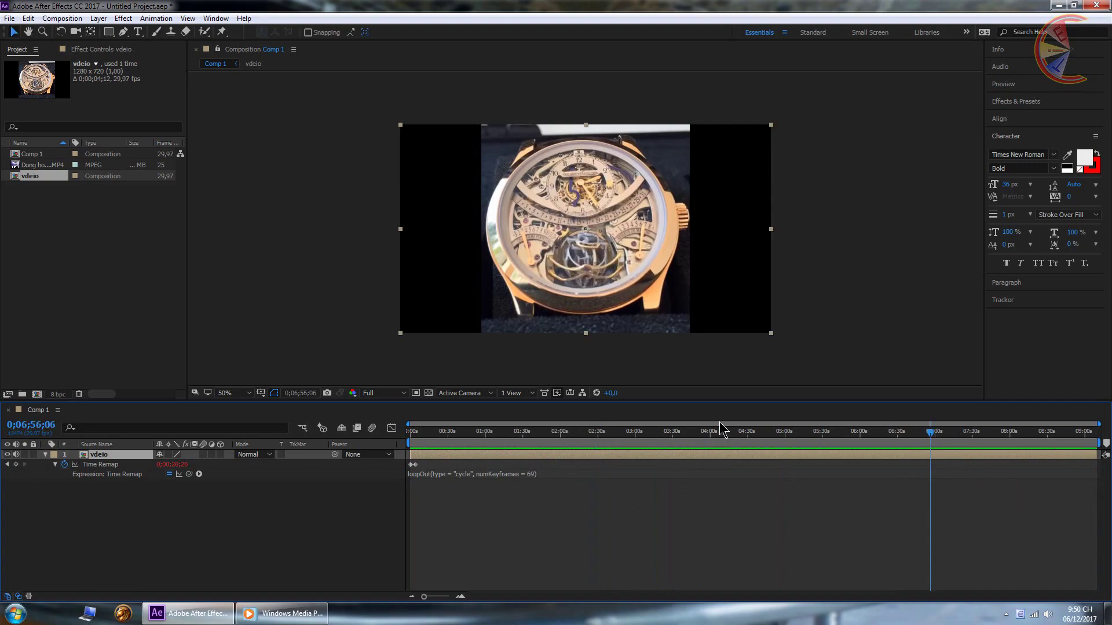
pyautogui.click(662, 431)
pyautogui.press('space')
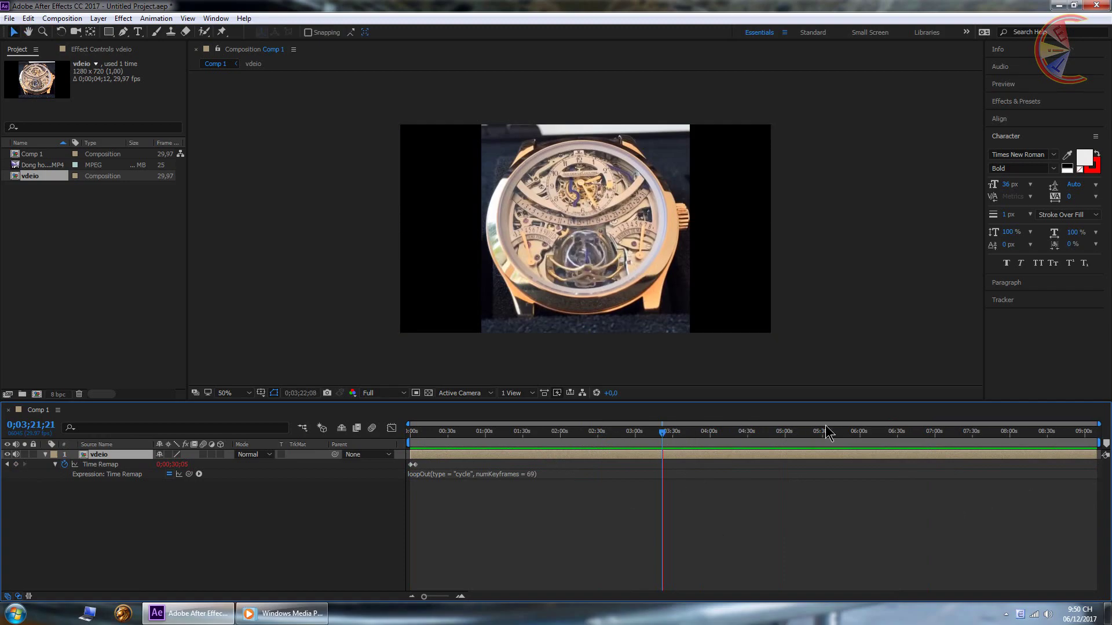
pyautogui.press('space')
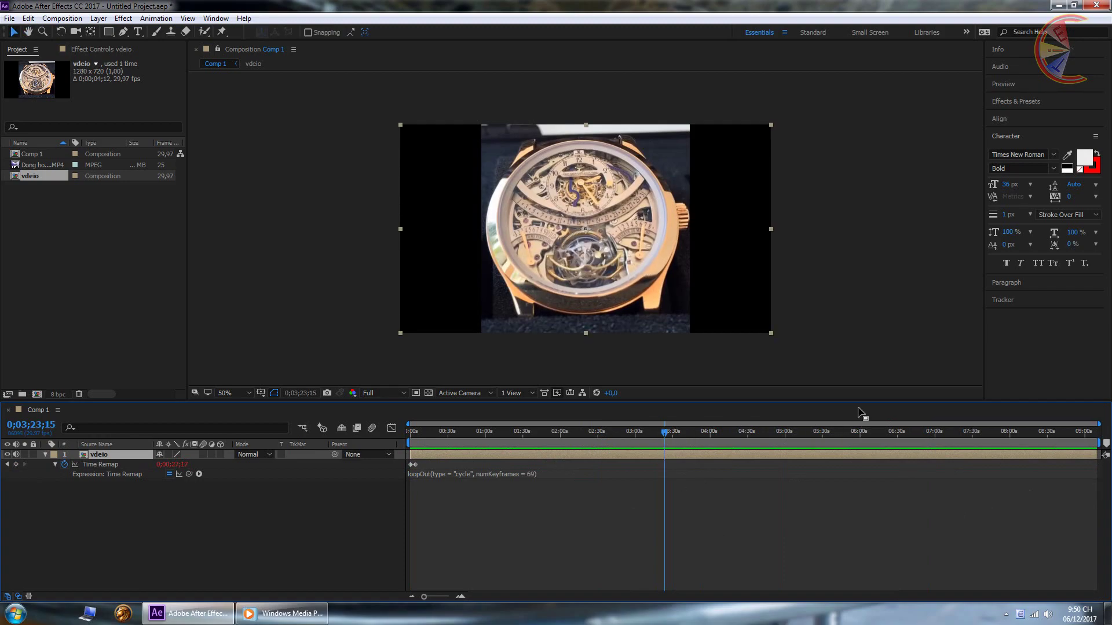